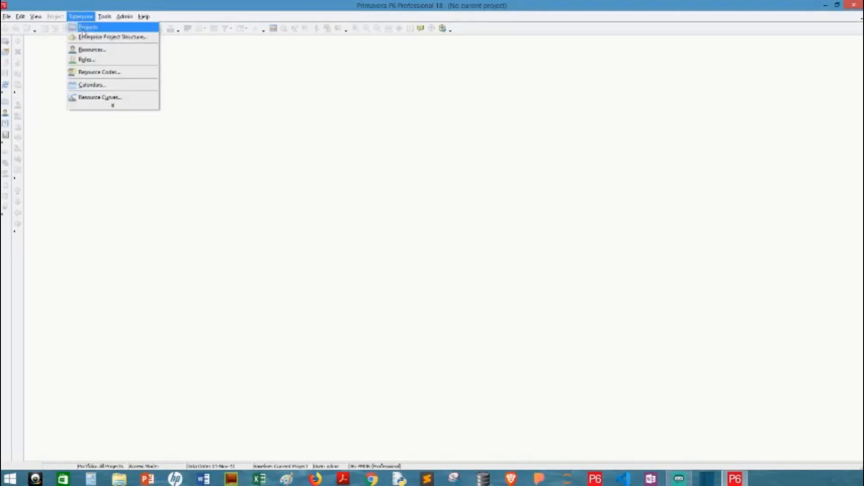
# Step: Open the YouTube Tutorial Project (ALPHA01) from the Engineering & Construction group of the enterprise project list
pyautogui.click(87, 27)
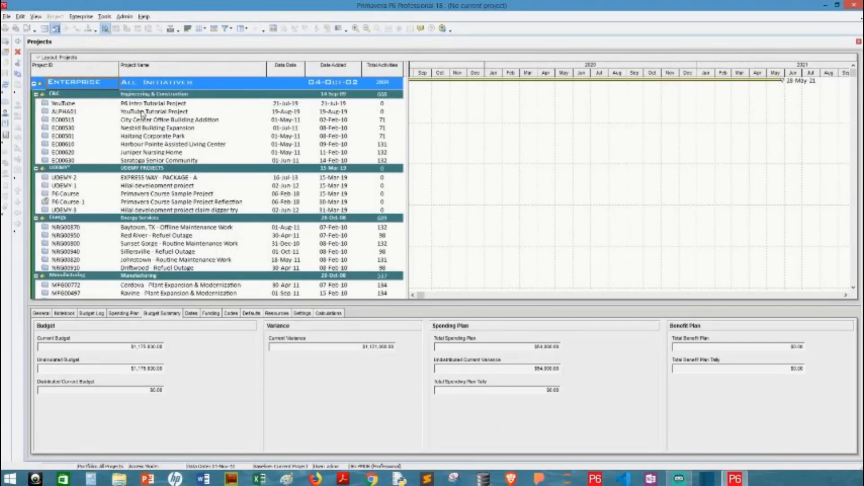
pyautogui.click(142, 112)
pyautogui.rightClick(142, 113)
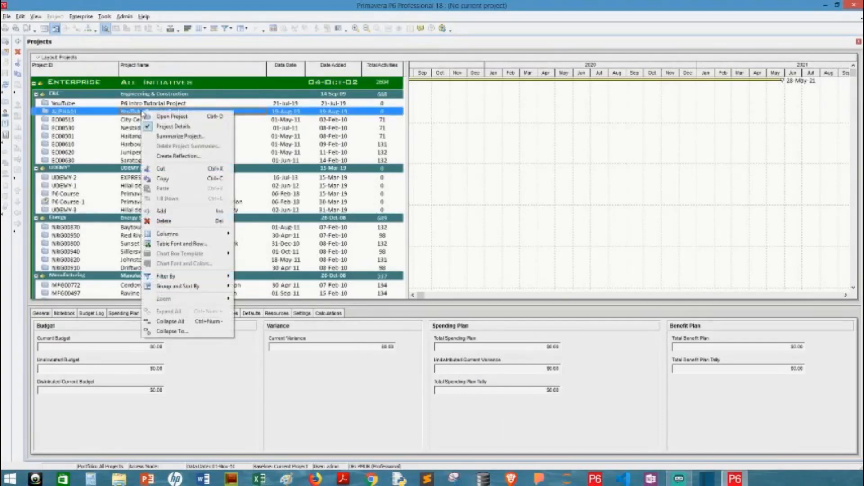
pyautogui.click(170, 117)
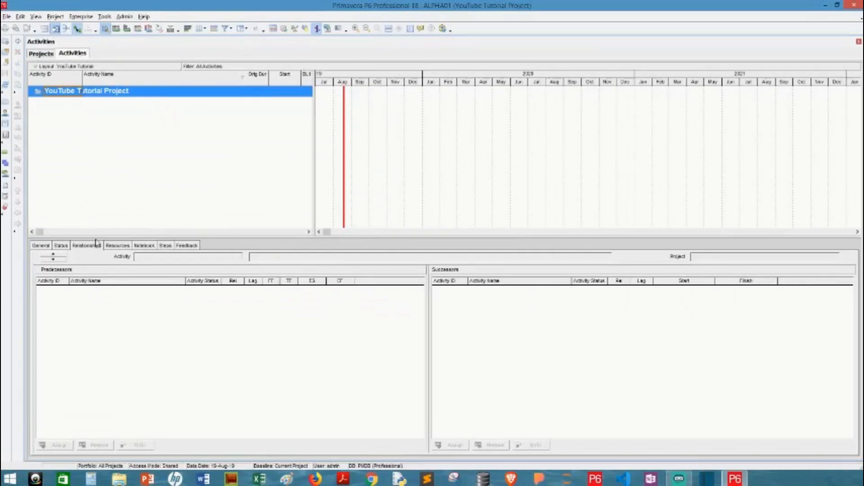
# Step: Shrink the activity details area and widen the activity table until all columns through Rem Dur are exposed
pyautogui.moveTo(97, 236); pyautogui.dragTo(97, 339)
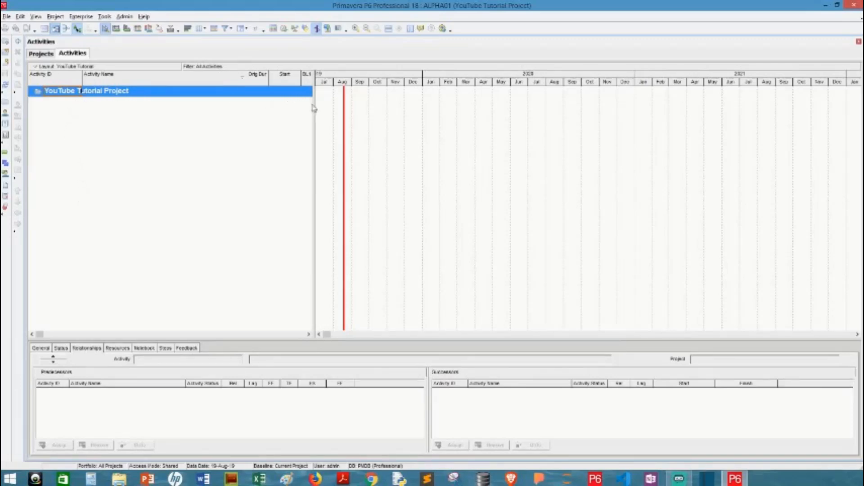
pyautogui.moveTo(313, 104); pyautogui.dragTo(414, 101)
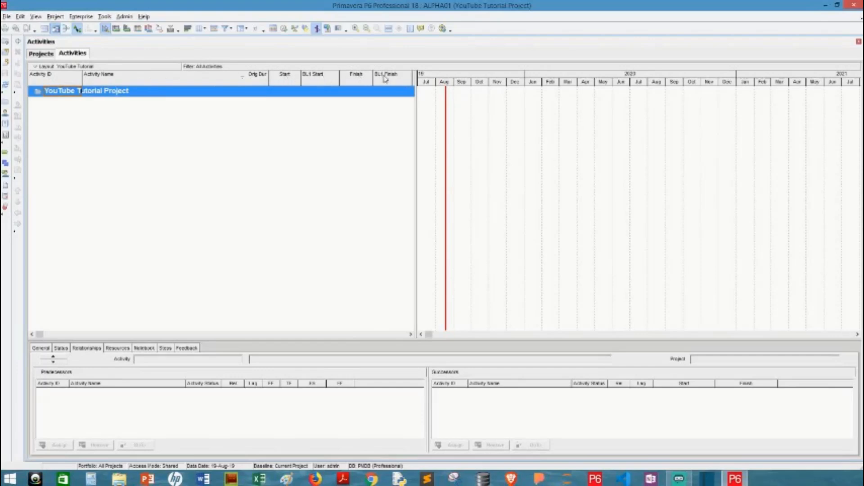
pyautogui.moveTo(417, 111); pyautogui.dragTo(528, 108)
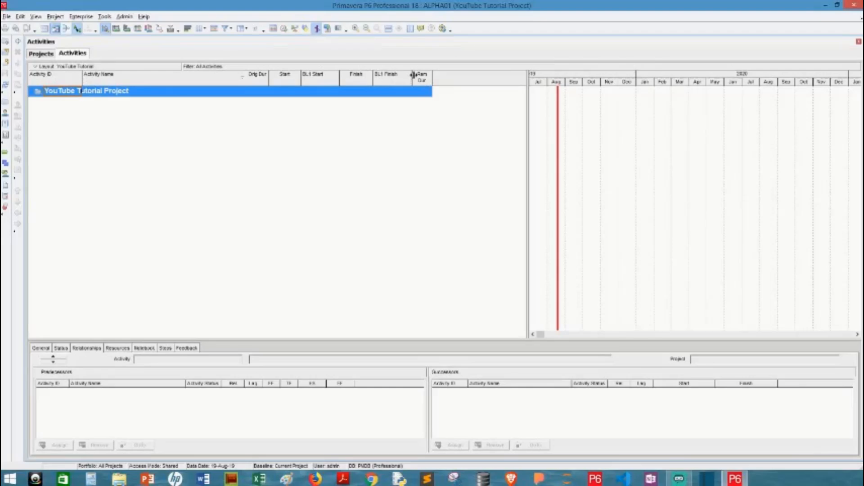
# Step: Open the activity table's column settings, enlarge the dialog and review each selected column from Activity Name to Remaining Duration
pyautogui.rightClick(174, 81)
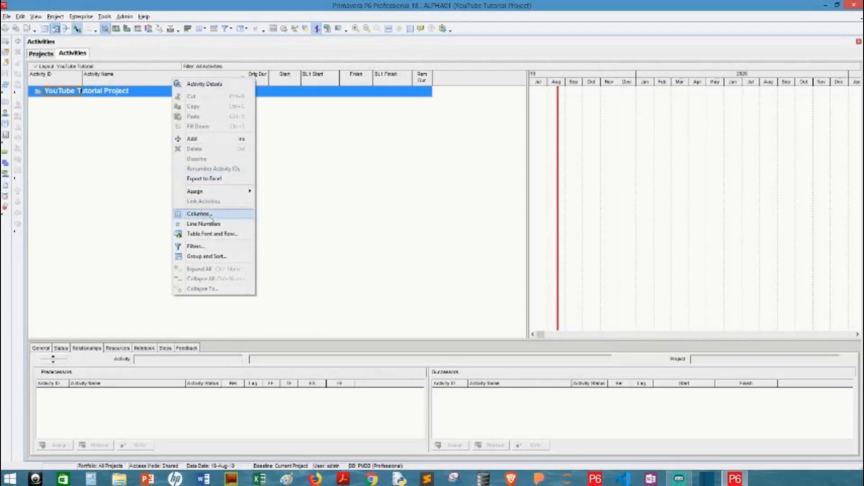
pyautogui.click(210, 218)
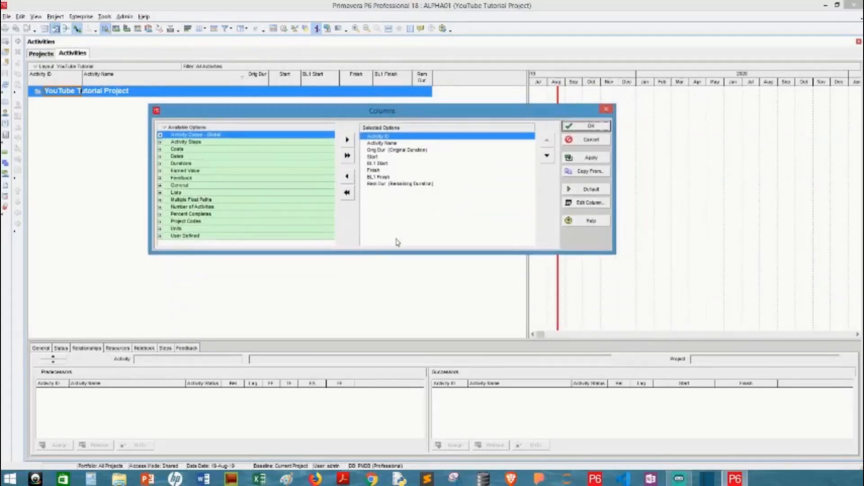
pyautogui.moveTo(396, 253); pyautogui.dragTo(408, 337)
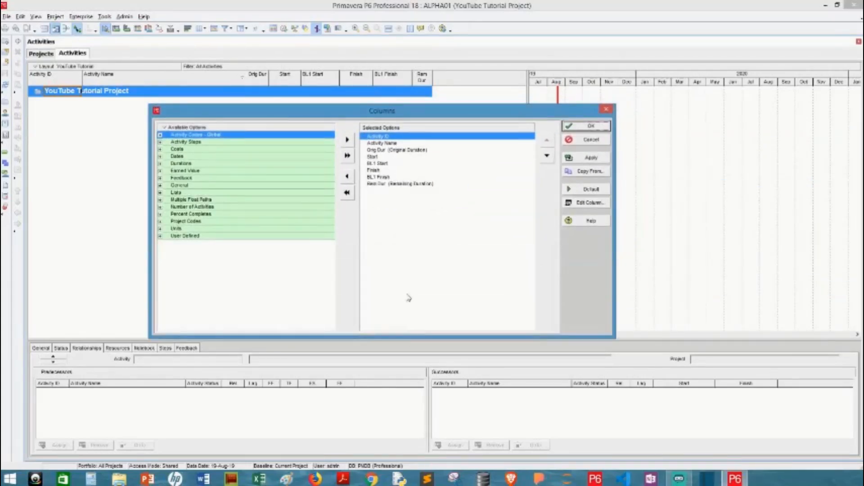
pyautogui.click(381, 143)
pyautogui.click(379, 150)
pyautogui.click(376, 157)
pyautogui.click(375, 164)
pyautogui.click(374, 170)
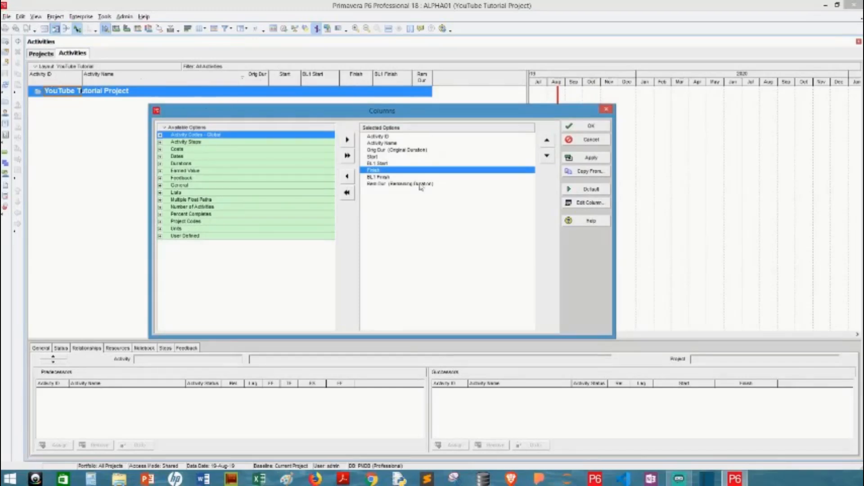
pyautogui.click(380, 177)
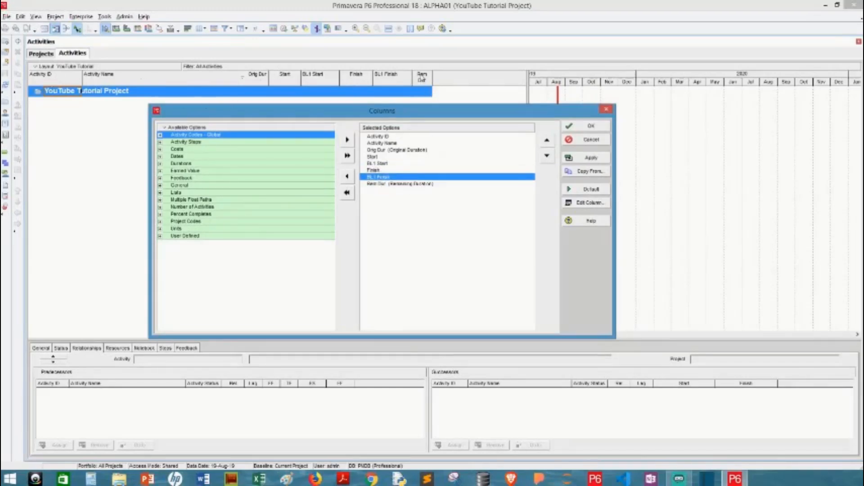
pyautogui.click(395, 184)
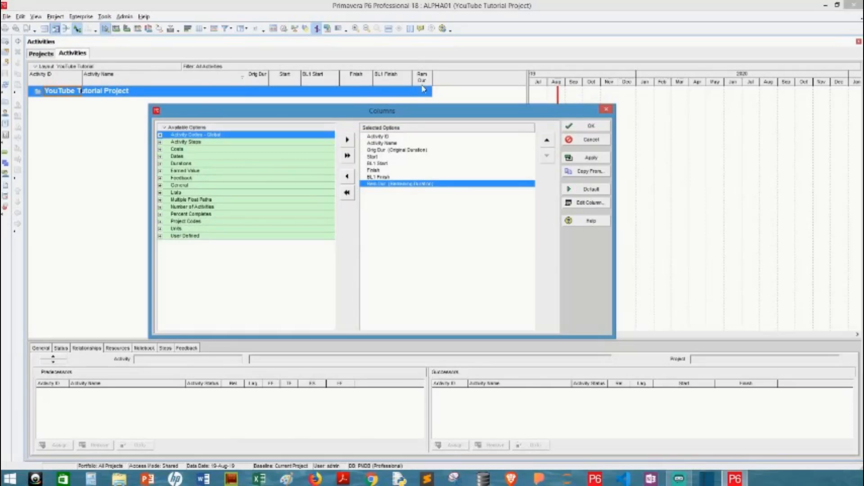
# Step: Enter Remaining Duration as the new title of the Remaining Duration column
pyautogui.click(588, 203)
pyautogui.moveTo(464, 193); pyautogui.dragTo(490, 171)
pyautogui.moveTo(438, 202); pyautogui.dragTo(380, 204)
pyautogui.write('Remaining Duration')
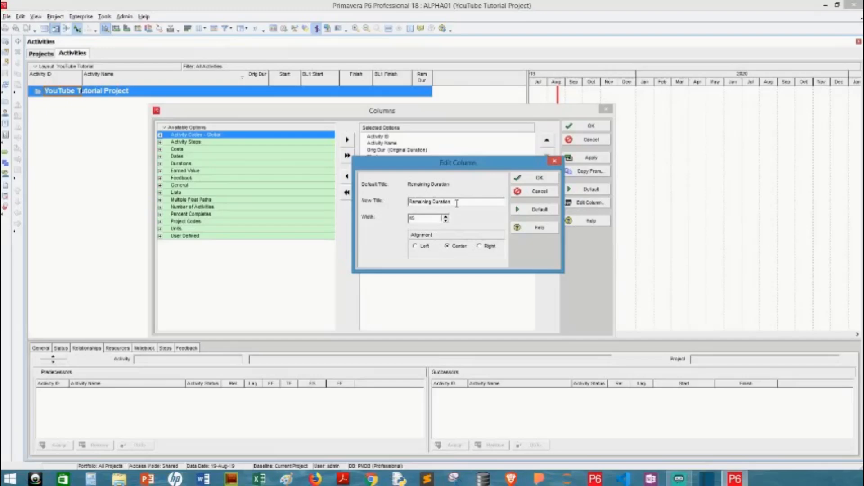
# Step: Restore the Remaining Duration column's title to Rem Dur and accept it with centre alignment
pyautogui.moveTo(456, 204); pyautogui.dragTo(323, 197)
pyautogui.write('Rem Dur')
pyautogui.click(415, 246)
pyautogui.click(448, 247)
pyautogui.click(536, 180)
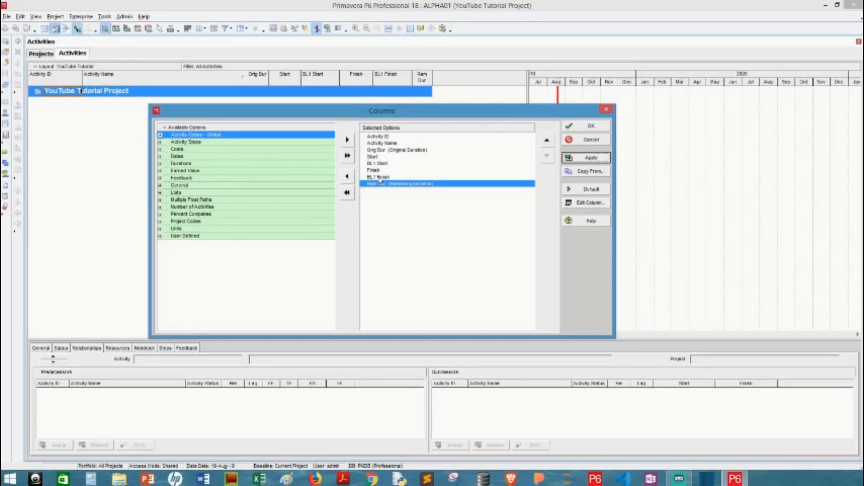
# Step: Remove the BL1 Start and BL1 Finish columns from the activity table and apply the new column set
pyautogui.click(381, 163)
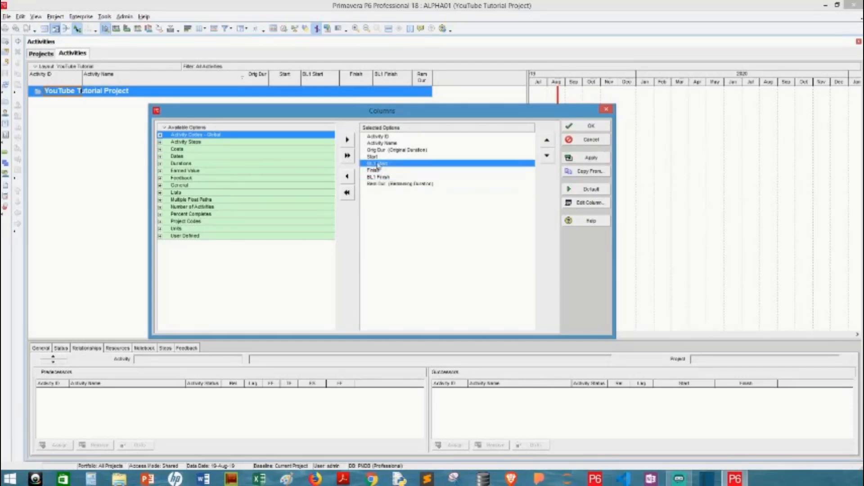
pyautogui.click(376, 178)
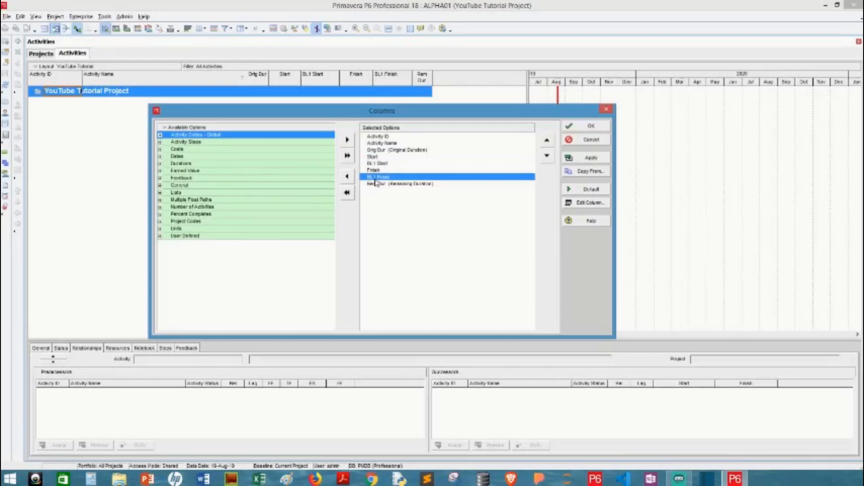
pyautogui.click(377, 164)
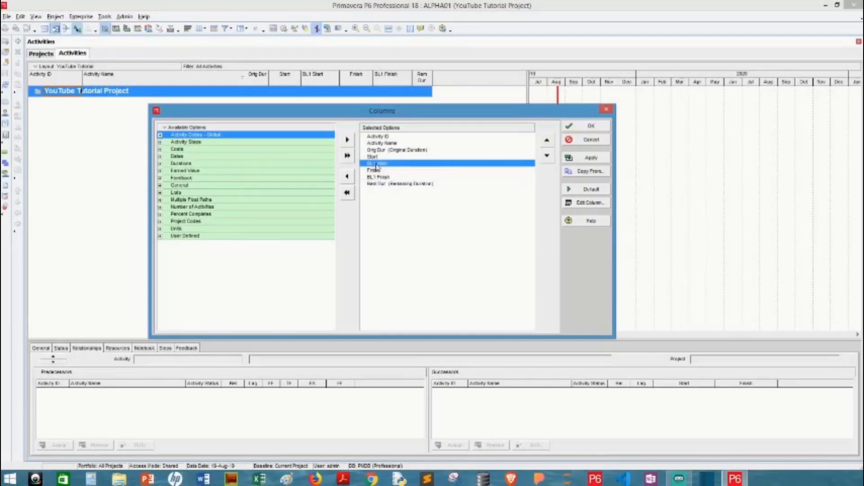
pyautogui.click(348, 177)
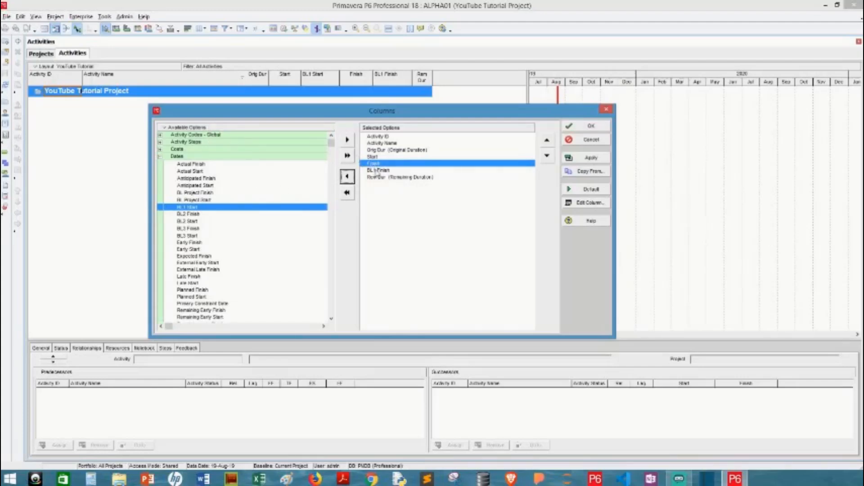
pyautogui.click(377, 171)
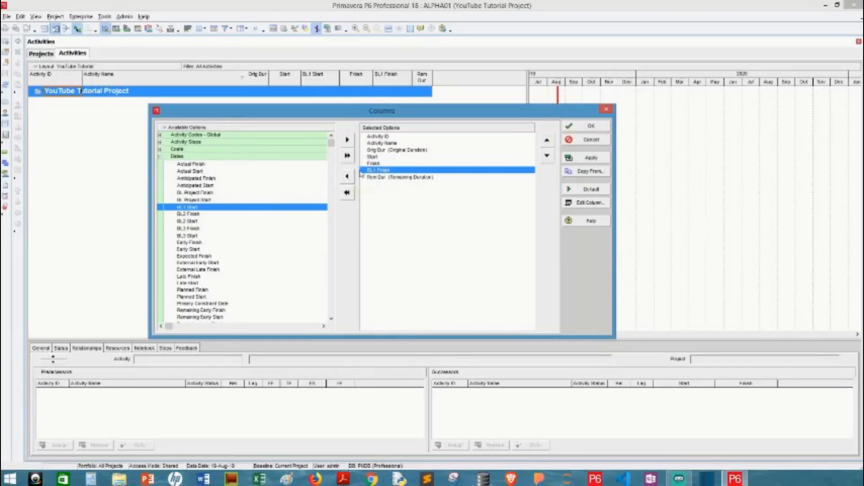
pyautogui.doubleClick(390, 174)
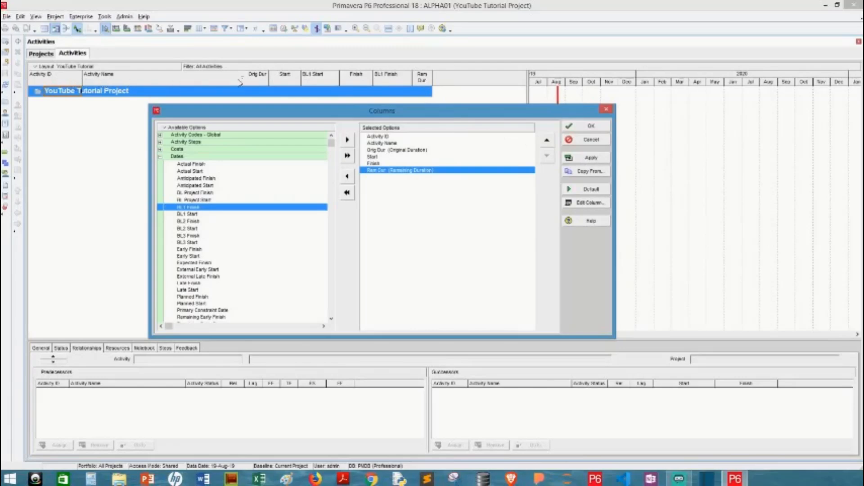
pyautogui.click(591, 158)
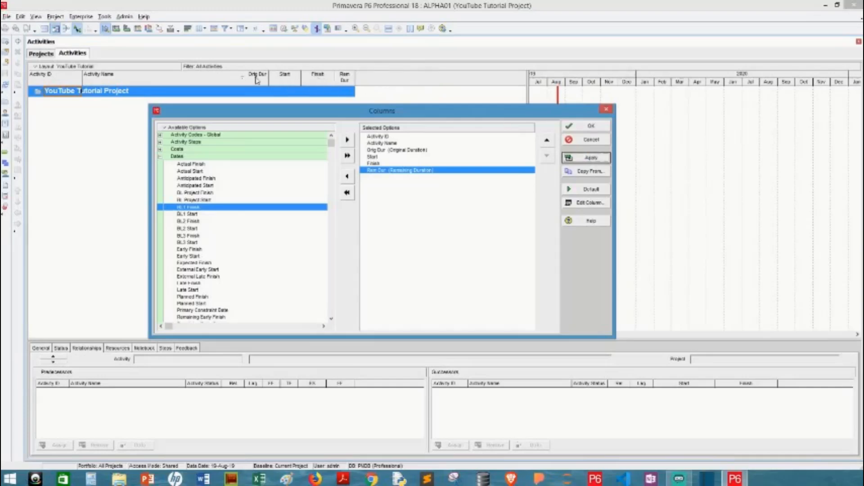
pyautogui.click(584, 130)
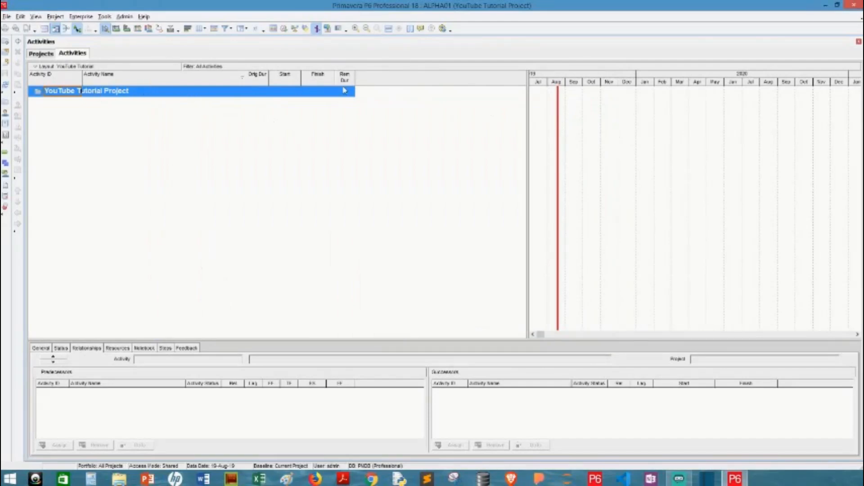
# Step: Examine the available column options under Costs, Activity Steps and Durations in the column settings, then cancel the dialog
pyautogui.rightClick(366, 77)
pyautogui.click(401, 214)
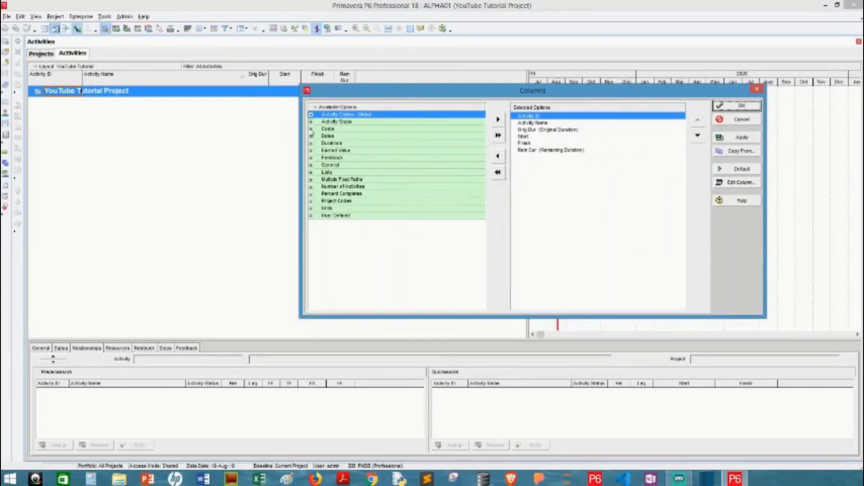
pyautogui.click(311, 129)
pyautogui.scroll(-4, 370, 204)
pyautogui.scroll(-3, 371, 204)
pyautogui.scroll(7, 370, 203)
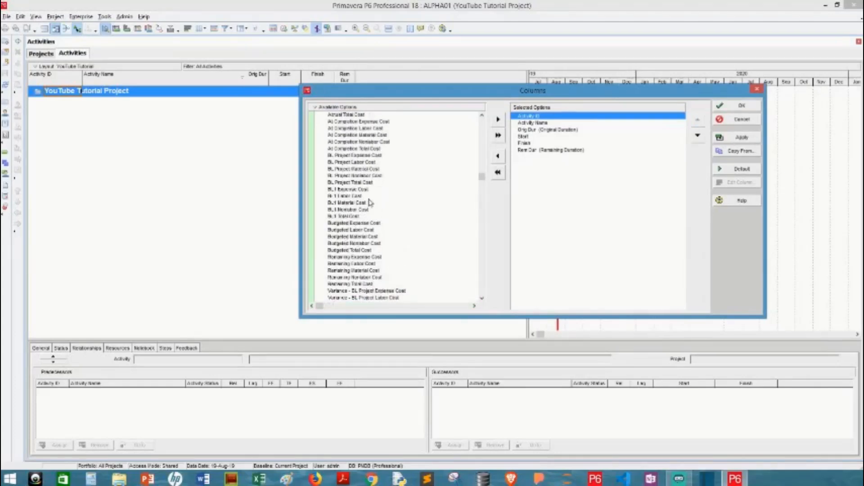
pyautogui.click(310, 130)
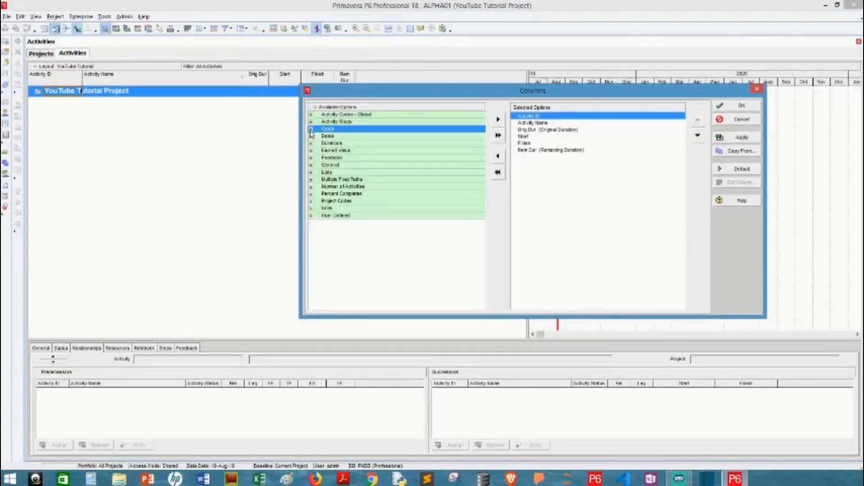
pyautogui.click(311, 122)
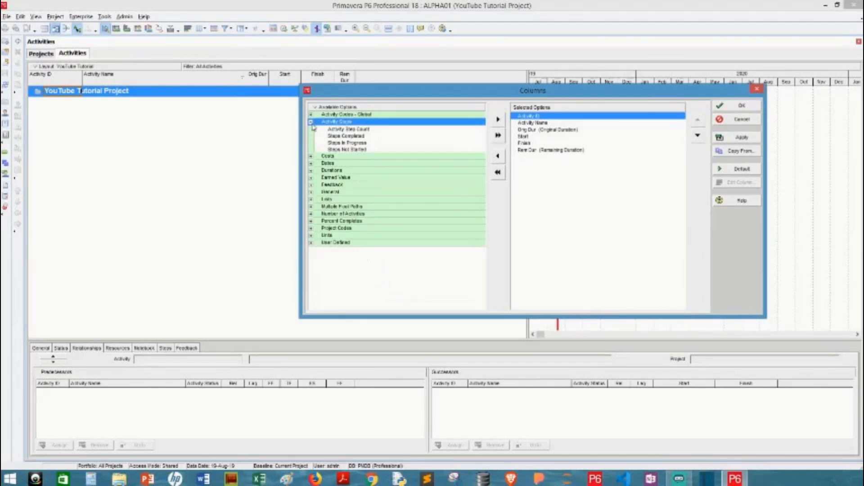
pyautogui.click(311, 123)
pyautogui.click(311, 143)
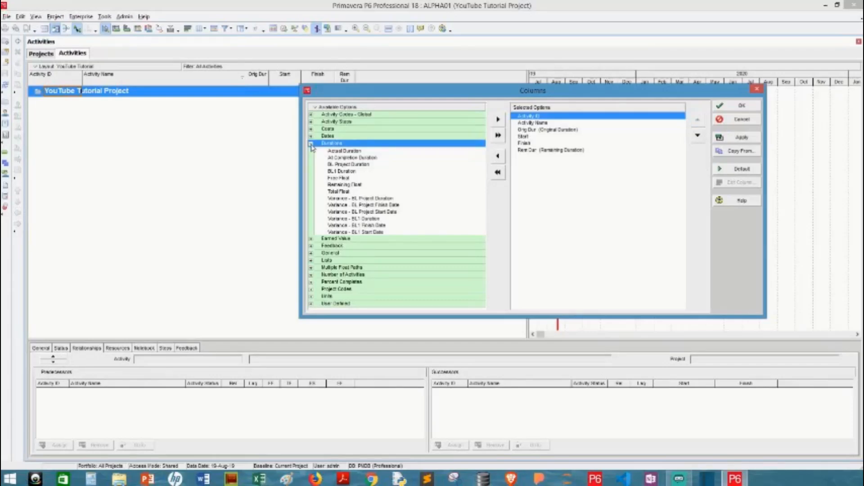
pyautogui.click(311, 144)
pyautogui.moveTo(551, 95); pyautogui.dragTo(408, 115)
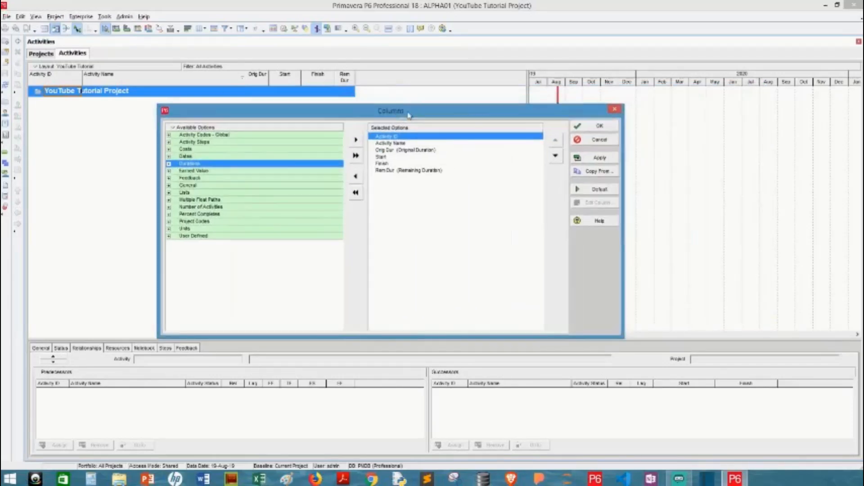
pyautogui.click(587, 140)
# Step: Narrow the activity table so the Gantt chart begins just beyond the Rem Dur column
pyautogui.moveTo(527, 116); pyautogui.dragTo(366, 135)
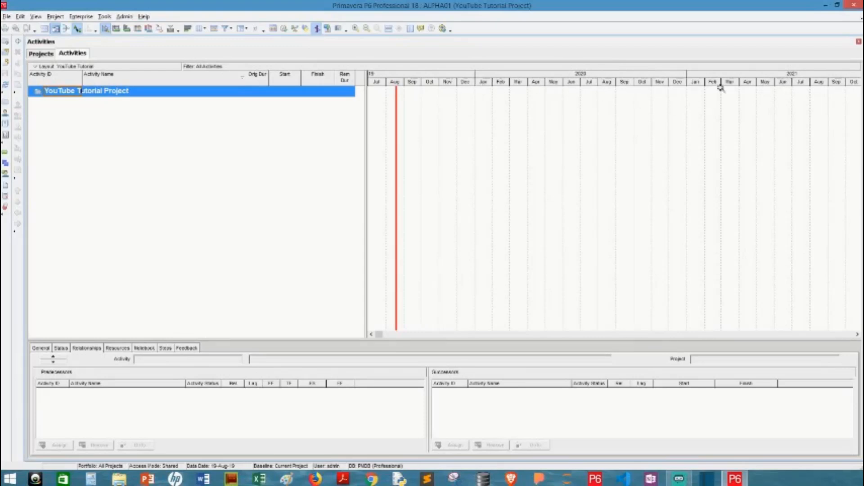
pyautogui.rightClick(553, 77)
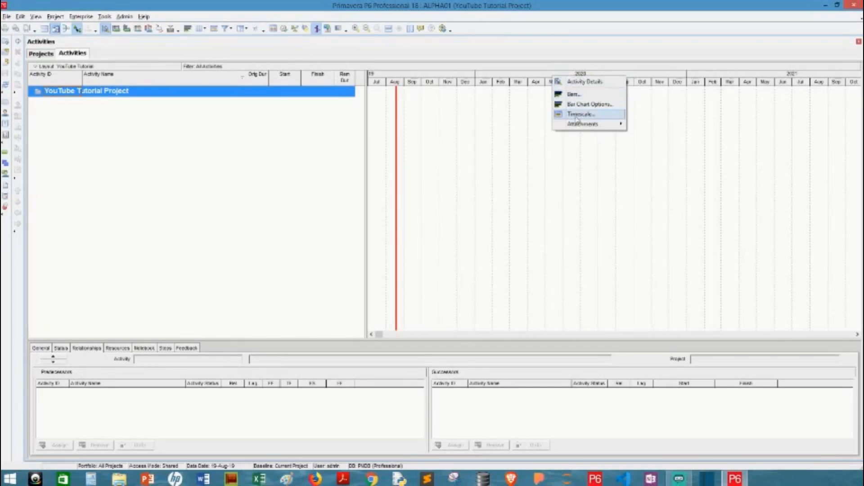
pyautogui.click(530, 58)
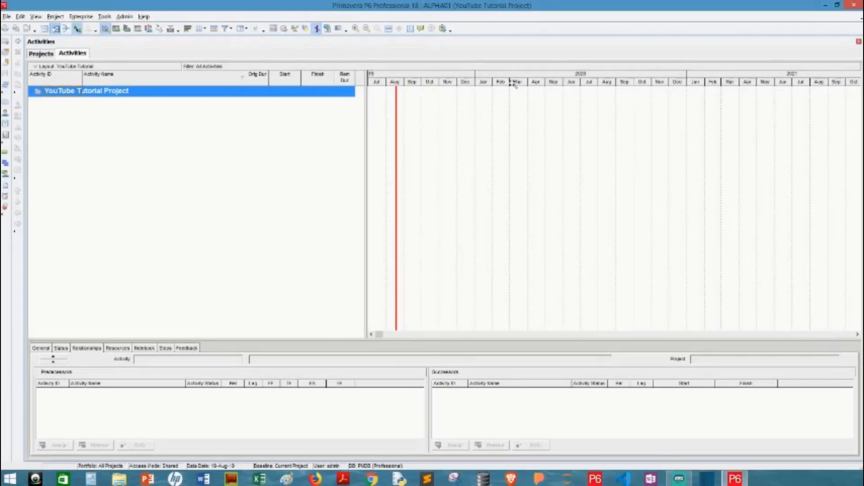
pyautogui.rightClick(520, 76)
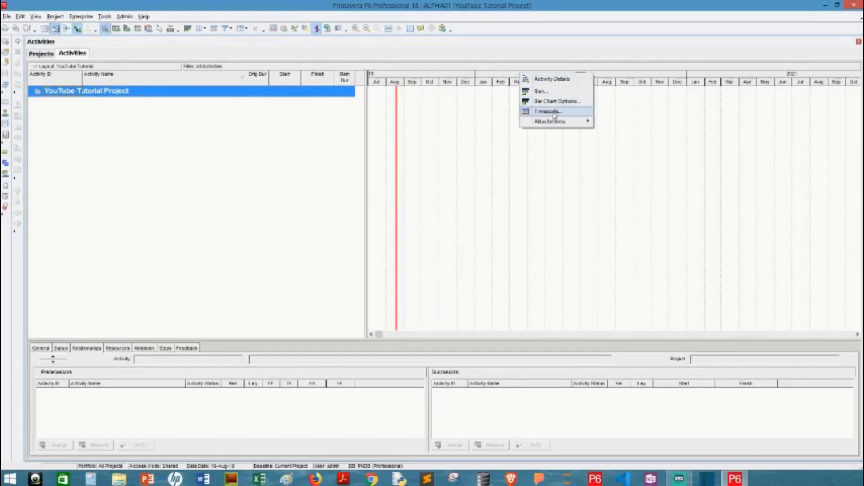
pyautogui.click(487, 52)
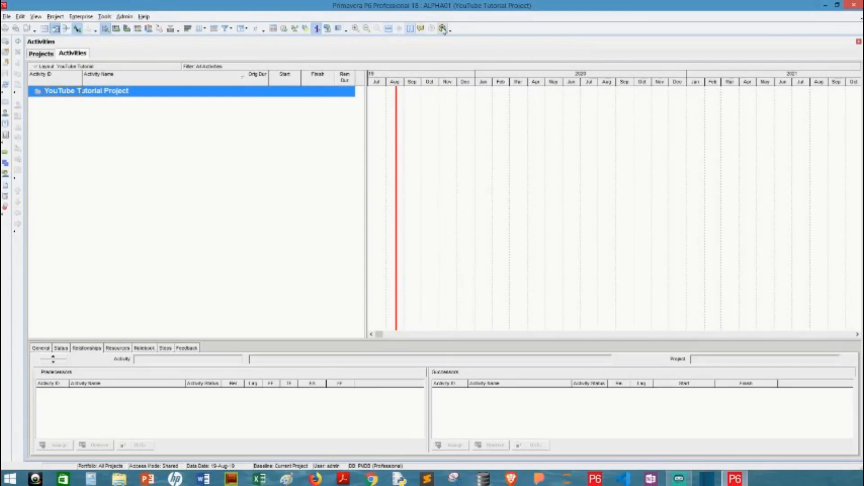
pyautogui.click(38, 18)
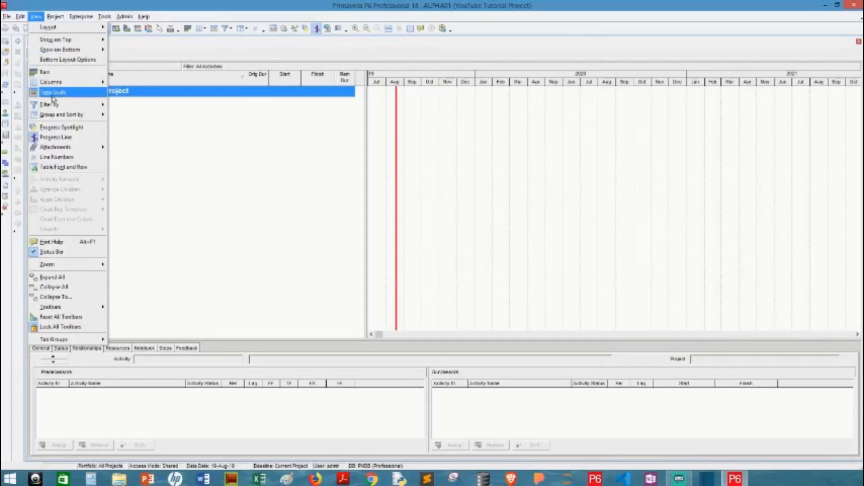
pyautogui.click(325, 57)
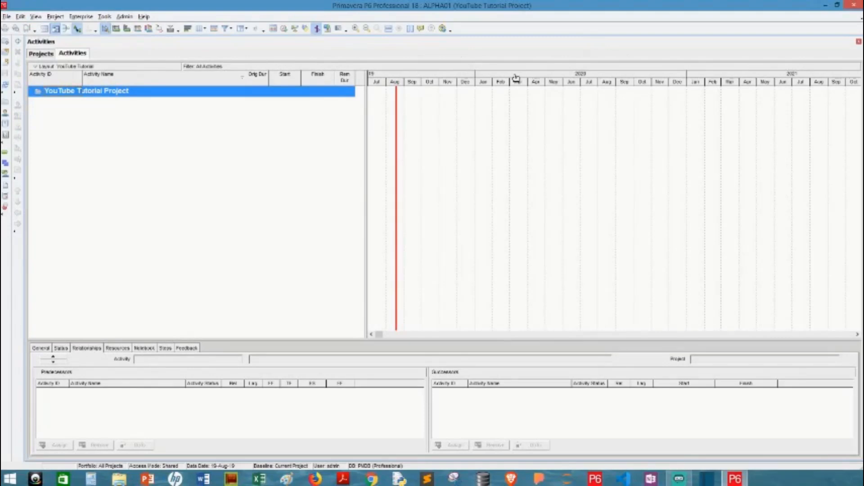
# Step: Open the Gantt chart's timescale settings and move the dialog higher over the chart
pyautogui.rightClick(516, 77)
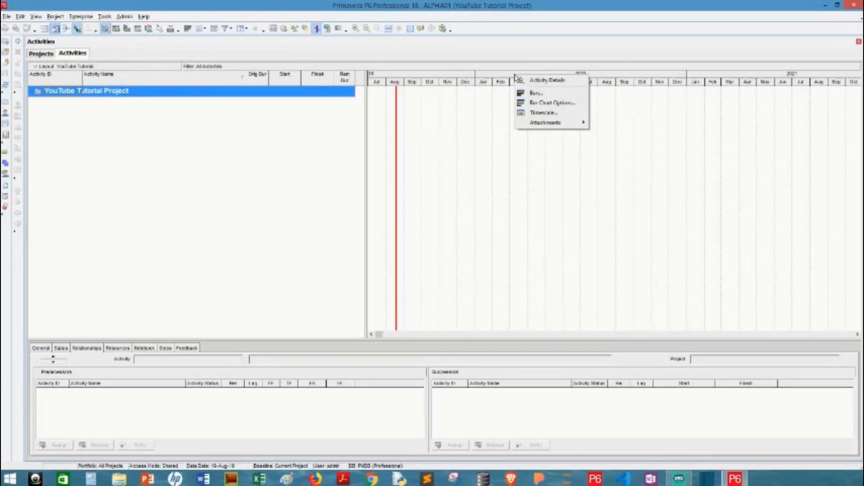
pyautogui.click(544, 112)
pyautogui.moveTo(439, 157); pyautogui.dragTo(542, 115)
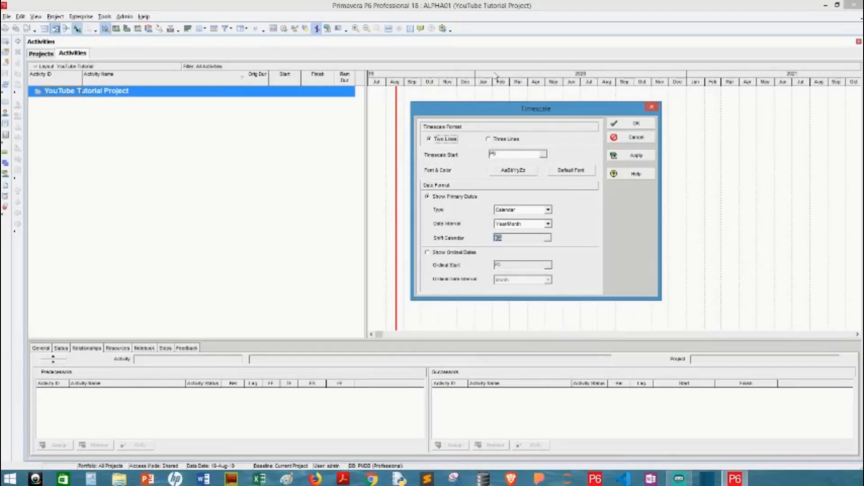
# Step: Try the three-line timescale format, look through the date intervals, and return the format to two lines
pyautogui.click(489, 140)
pyautogui.click(647, 160)
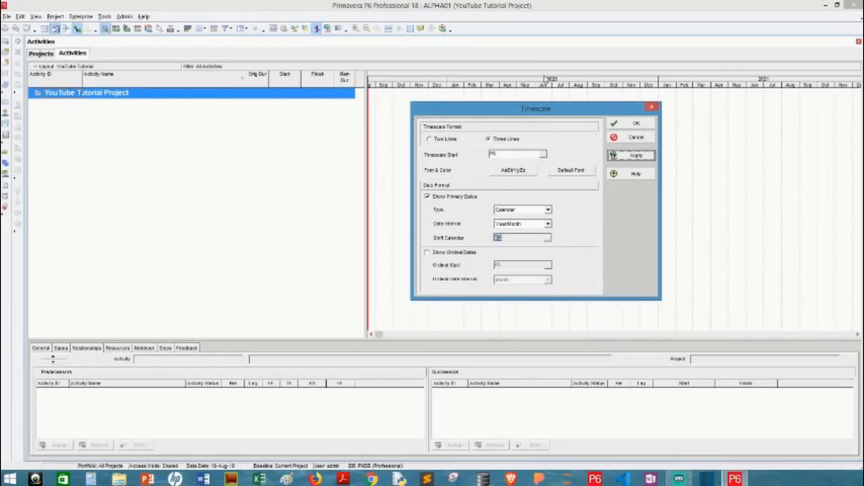
pyautogui.click(549, 224)
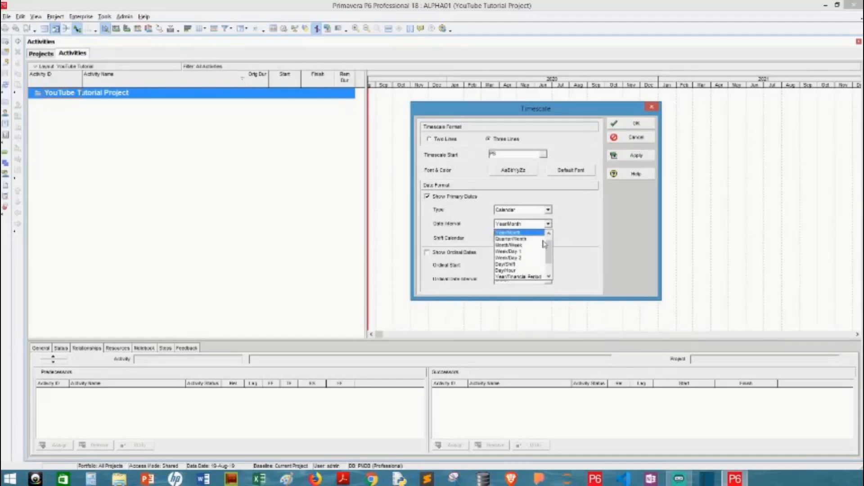
pyautogui.scroll(-1, 550, 260)
pyautogui.moveTo(549, 256); pyautogui.dragTo(550, 243)
pyautogui.click(561, 196)
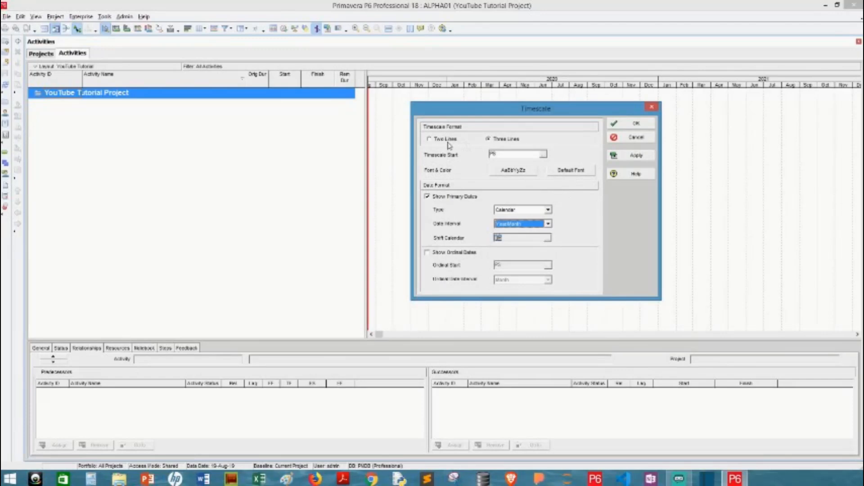
pyautogui.click(433, 141)
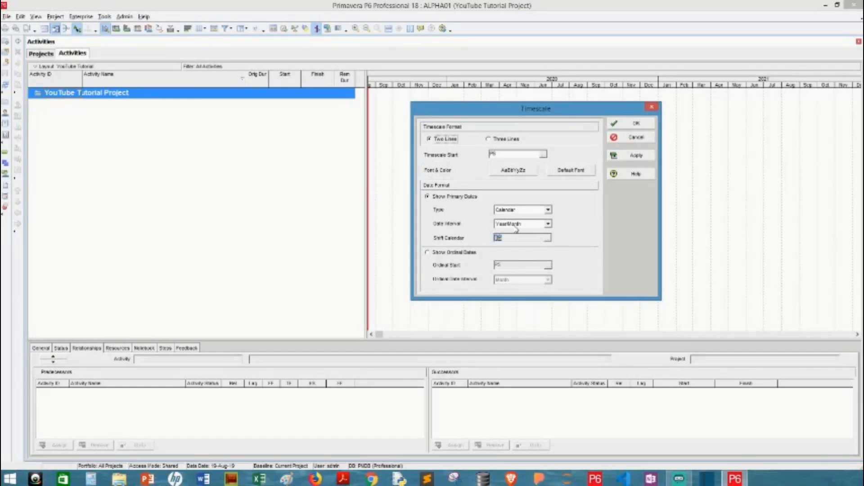
# Step: Set the timescale's date interval to Month/Week, apply it and accept the timescale settings
pyautogui.click(549, 225)
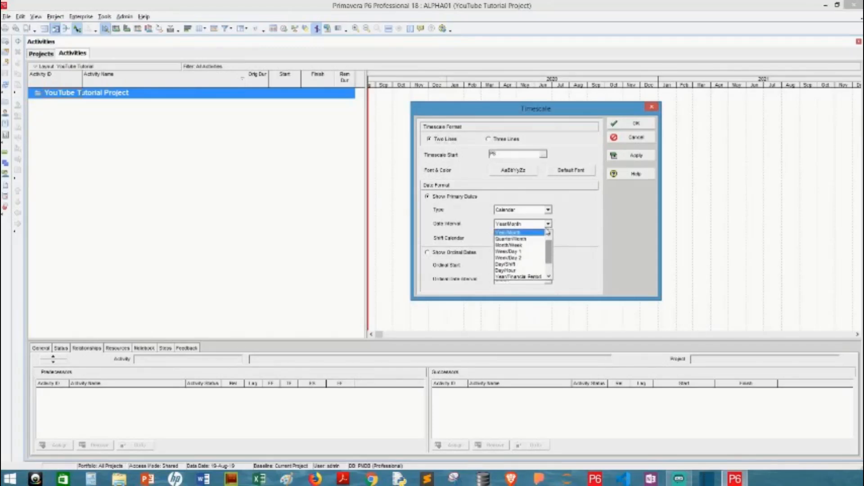
pyautogui.click(526, 249)
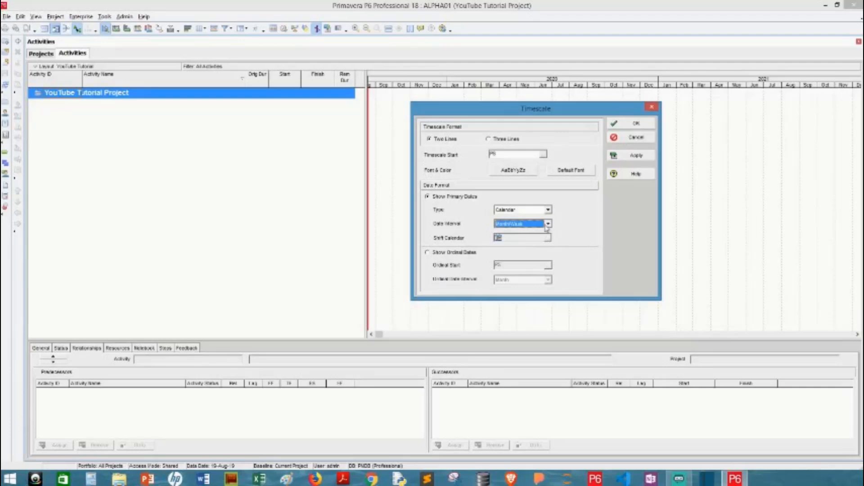
pyautogui.click(548, 224)
pyautogui.click(528, 233)
pyautogui.click(626, 157)
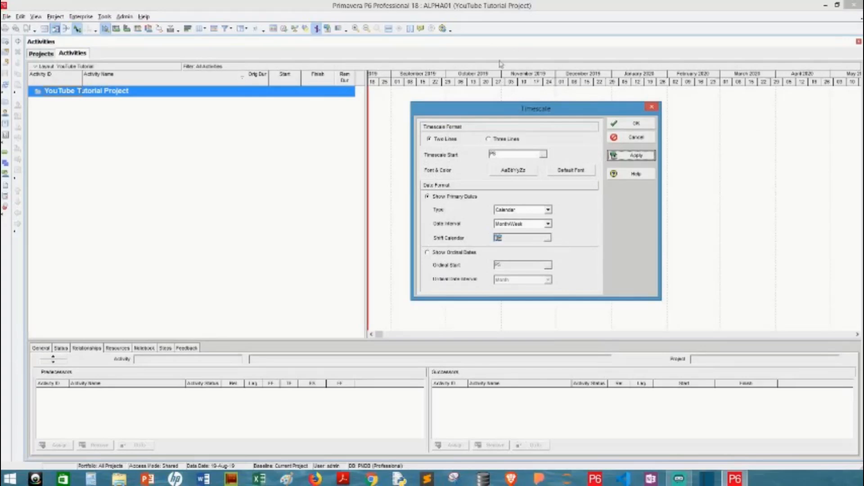
pyautogui.click(636, 124)
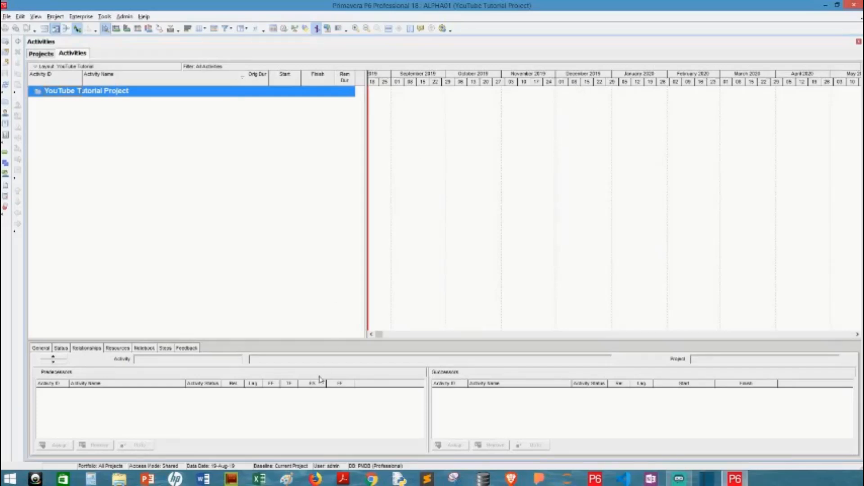
# Step: Enlarge the activity details pane upward and view its Resources, Notebook and Steps details
pyautogui.moveTo(320, 341); pyautogui.dragTo(320, 286)
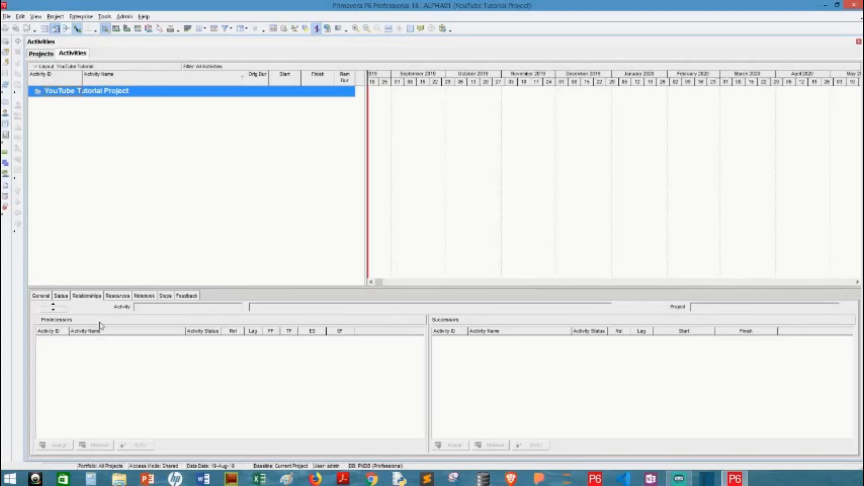
pyautogui.click(118, 297)
pyautogui.click(144, 297)
pyautogui.click(165, 297)
# Step: Add Predecessors and Successors to the displayed activity detail tabs and apply the change
pyautogui.rightClick(184, 299)
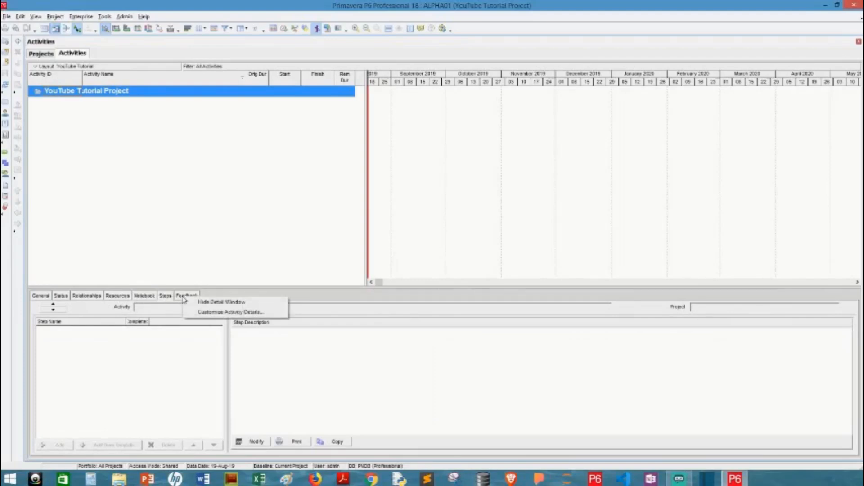
pyautogui.click(213, 312)
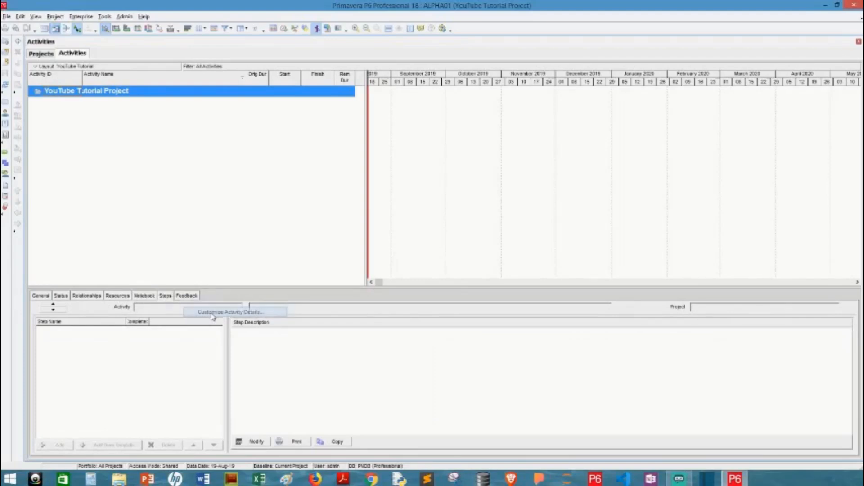
pyautogui.moveTo(387, 179); pyautogui.dragTo(426, 183)
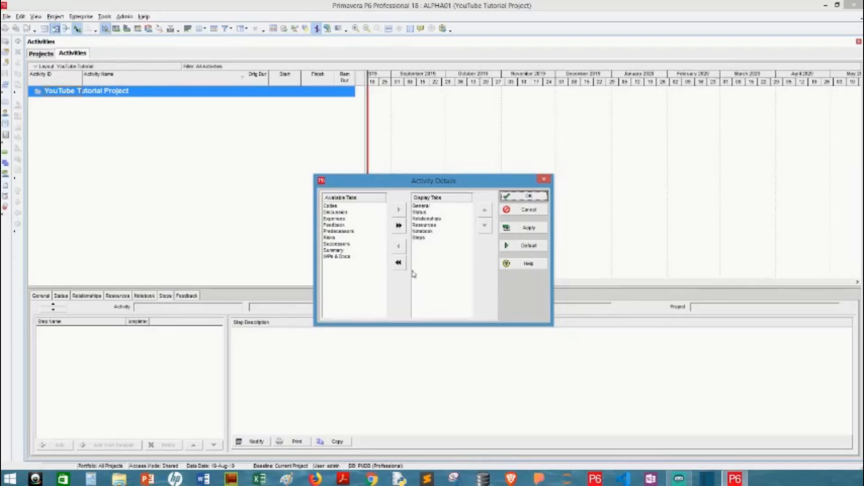
pyautogui.click(337, 233)
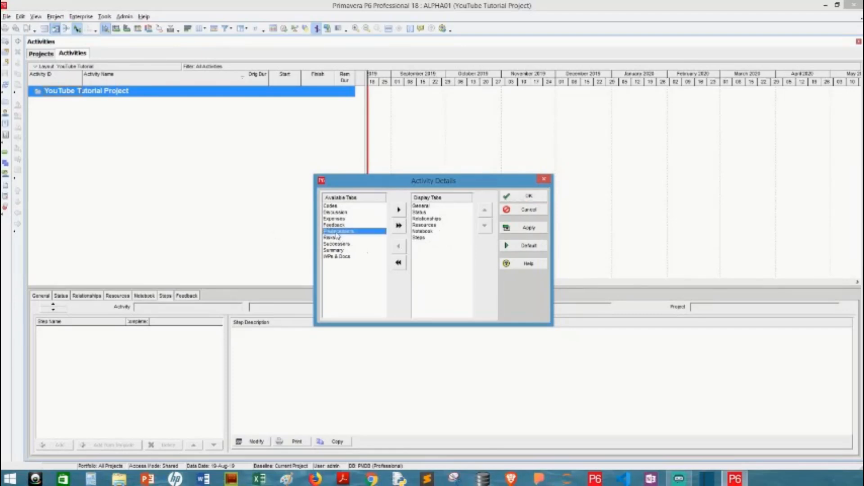
pyautogui.click(338, 243)
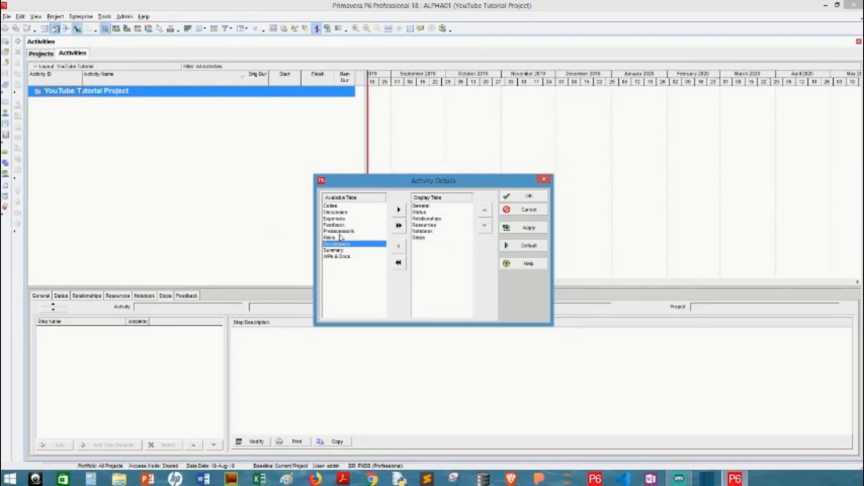
pyautogui.click(340, 231)
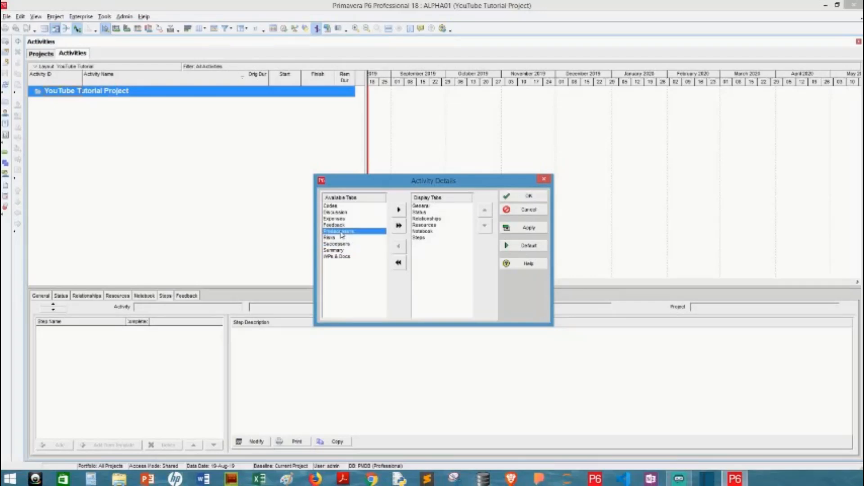
pyautogui.click(398, 210)
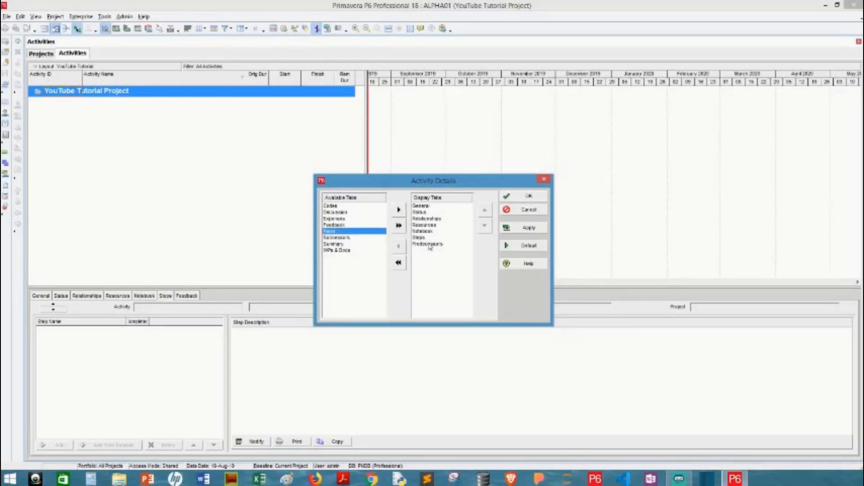
pyautogui.click(338, 239)
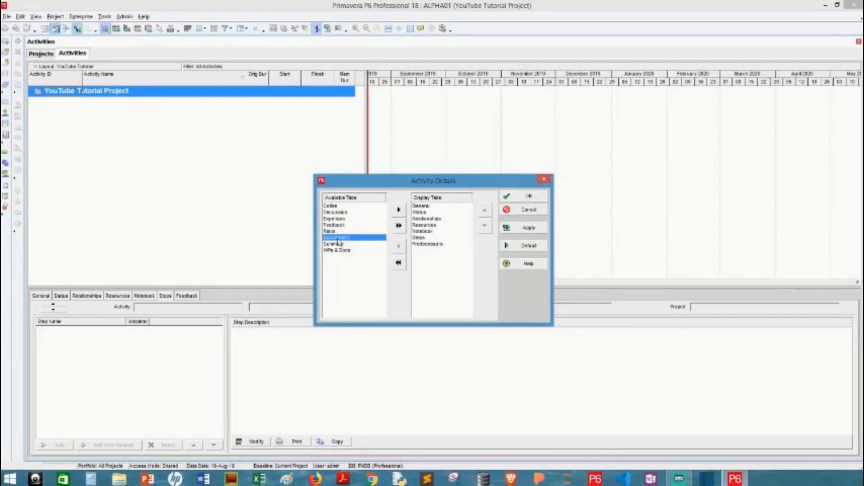
pyautogui.doubleClick(338, 239)
pyautogui.click(428, 251)
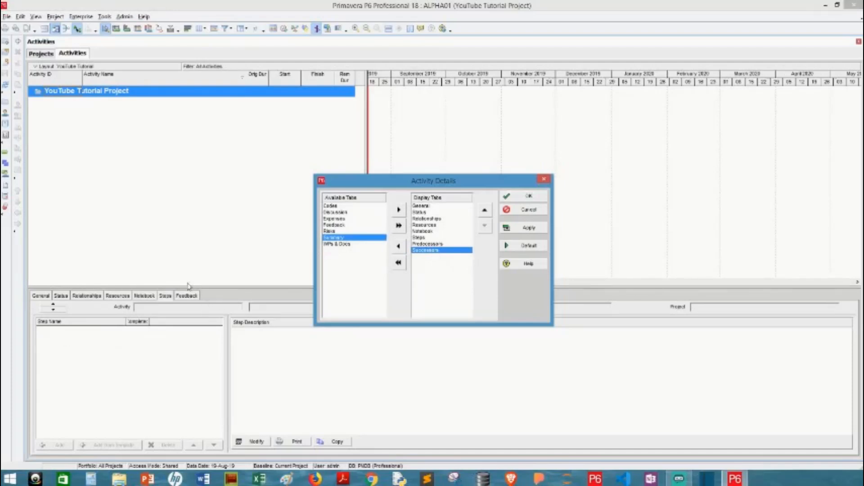
pyautogui.click(529, 229)
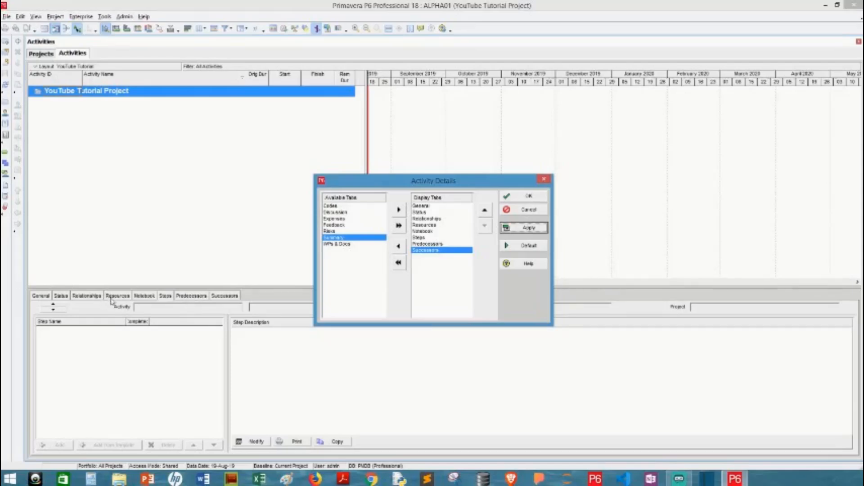
# Step: Move the Predecessors and Successors detail tabs directly after Relationships, apply the new order and accept it
pyautogui.click(445, 243)
pyautogui.click(487, 211)
pyautogui.click(487, 211)
pyautogui.click(487, 212)
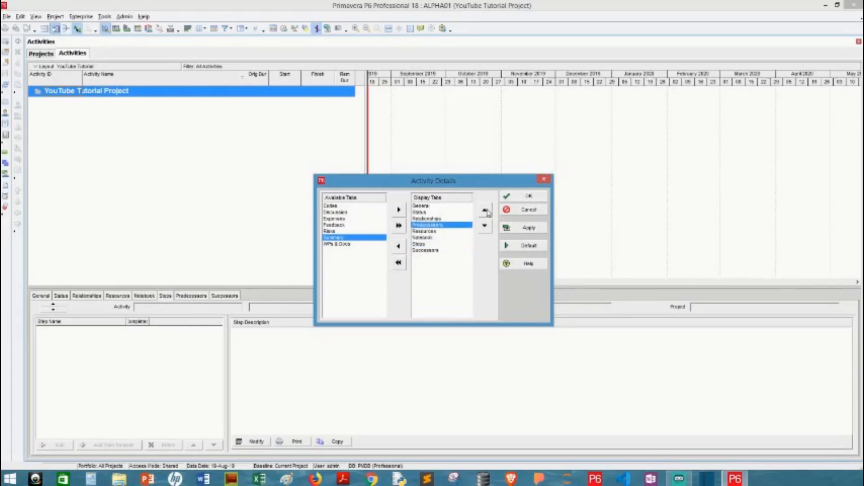
pyautogui.click(433, 250)
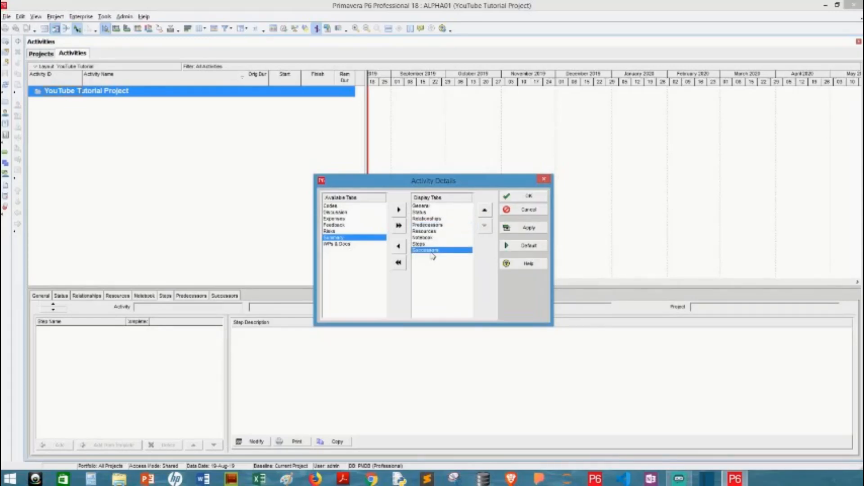
pyautogui.click(485, 211)
pyautogui.click(485, 211)
pyautogui.click(485, 210)
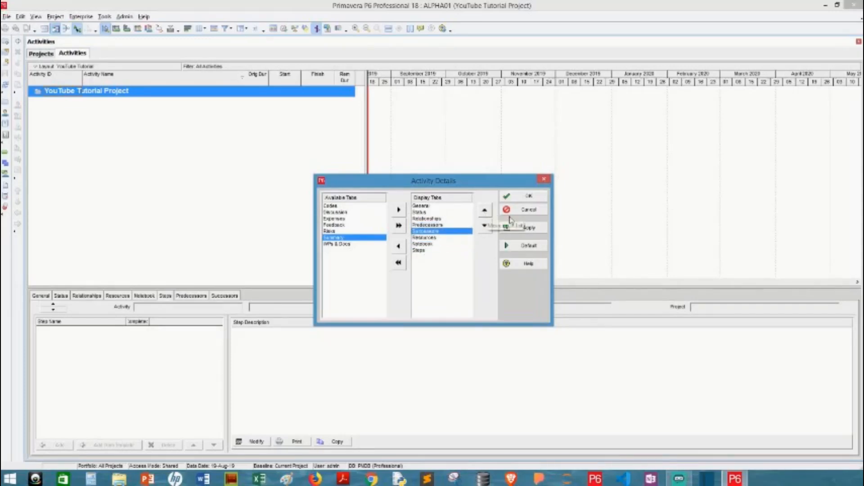
pyautogui.click(522, 228)
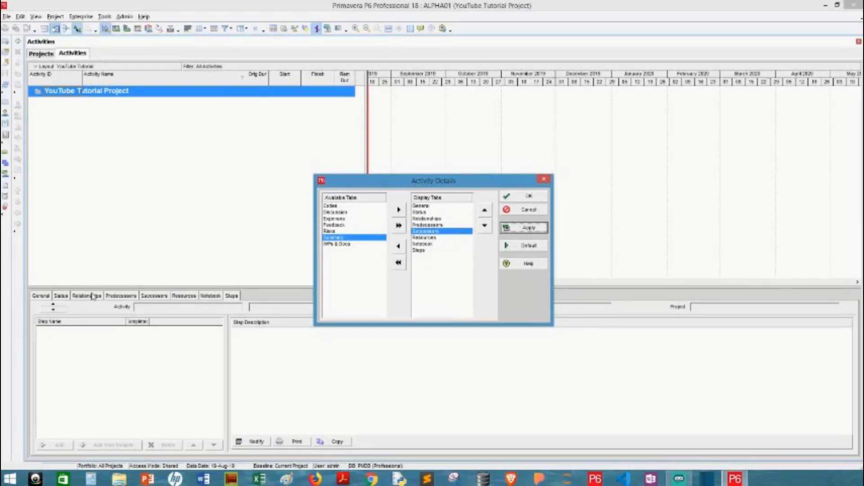
pyautogui.click(529, 197)
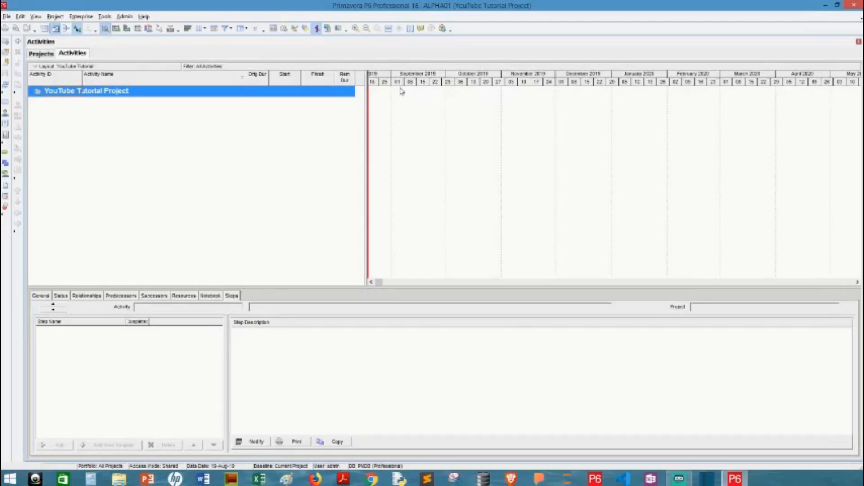
# Step: Bring up the list of layouts to open without saving the current layout's changes, and make the dialog taller
pyautogui.moveTo(397, 81); pyautogui.dragTo(424, 78)
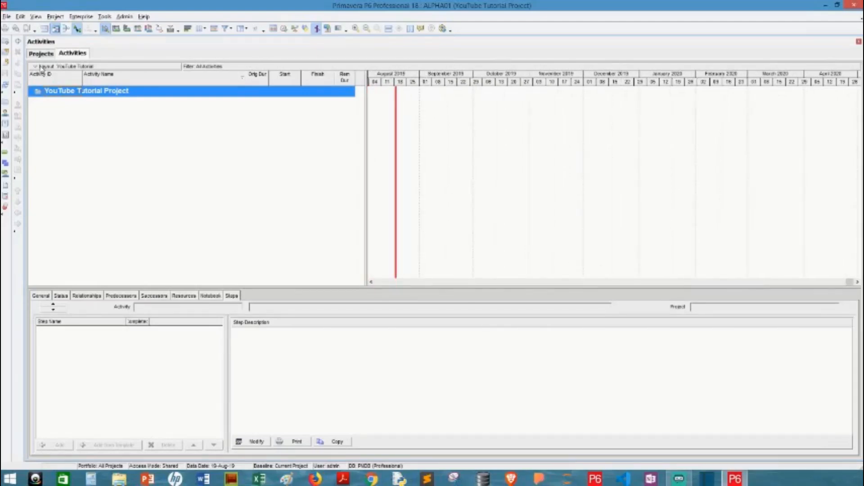
pyautogui.click(36, 16)
pyautogui.moveTo(44, 29)
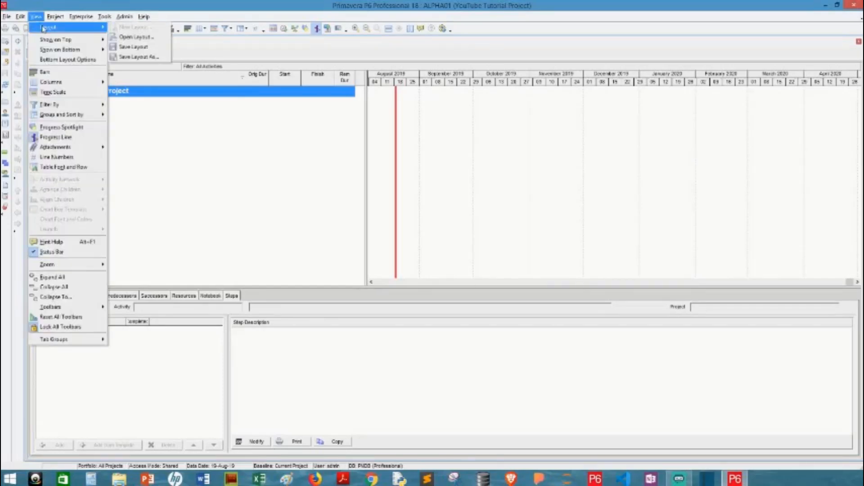
pyautogui.click(134, 37)
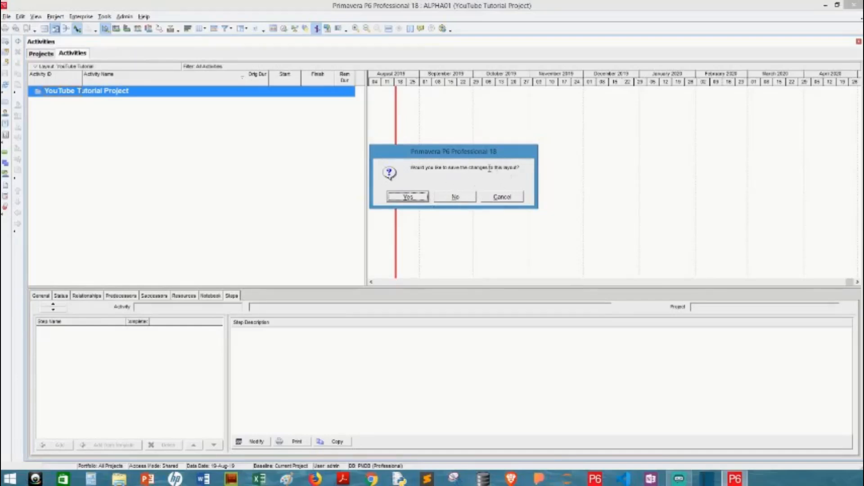
pyautogui.click(455, 197)
pyautogui.moveTo(422, 175); pyautogui.dragTo(407, 80)
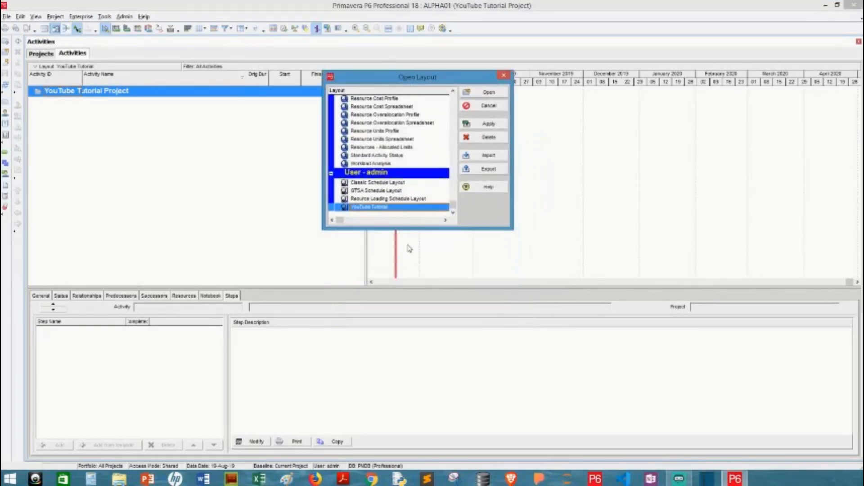
pyautogui.moveTo(402, 230); pyautogui.dragTo(405, 295)
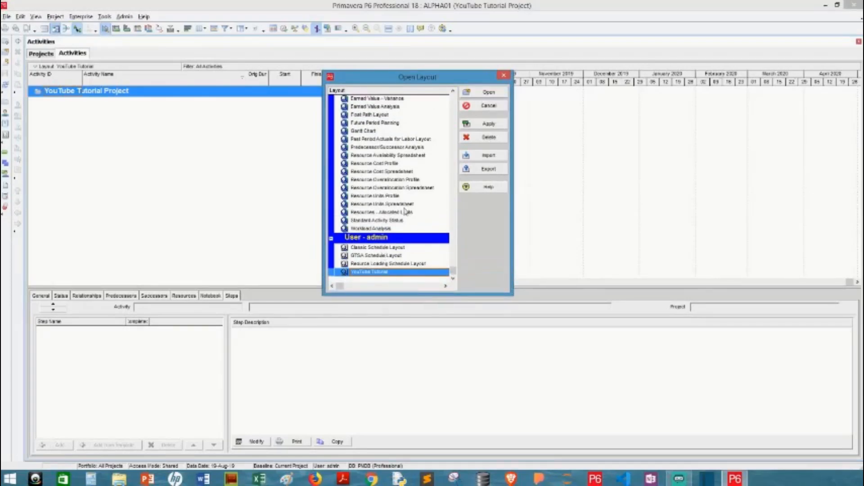
# Step: Examine the available Global and user layouts in the Open Layout list, from Activities/Activity Usage Spreadsheet to YouTube Tutorial
pyautogui.moveTo(454, 273); pyautogui.dragTo(453, 97)
pyautogui.click(356, 100)
pyautogui.moveTo(454, 108)
pyautogui.mouseDown()
pyautogui.moveTo(453, 272)
pyautogui.moveTo(454, 97)
pyautogui.mouseUp()
pyautogui.click(393, 108)
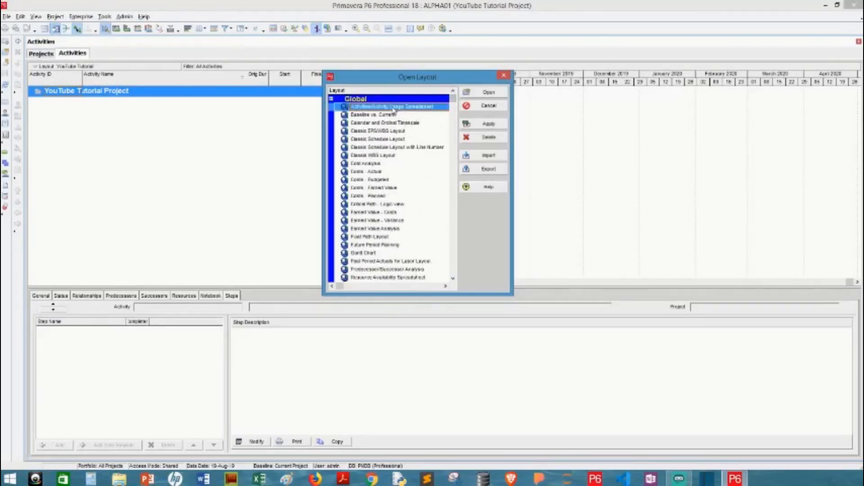
pyautogui.click(384, 149)
pyautogui.click(380, 171)
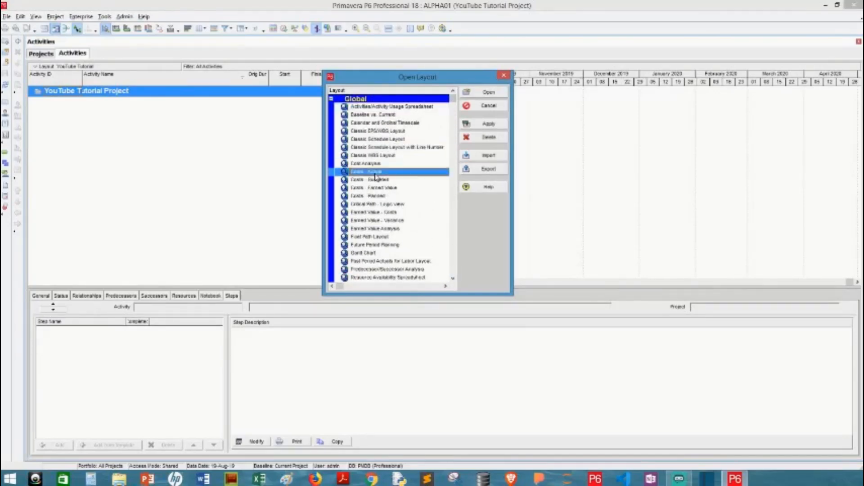
pyautogui.click(376, 205)
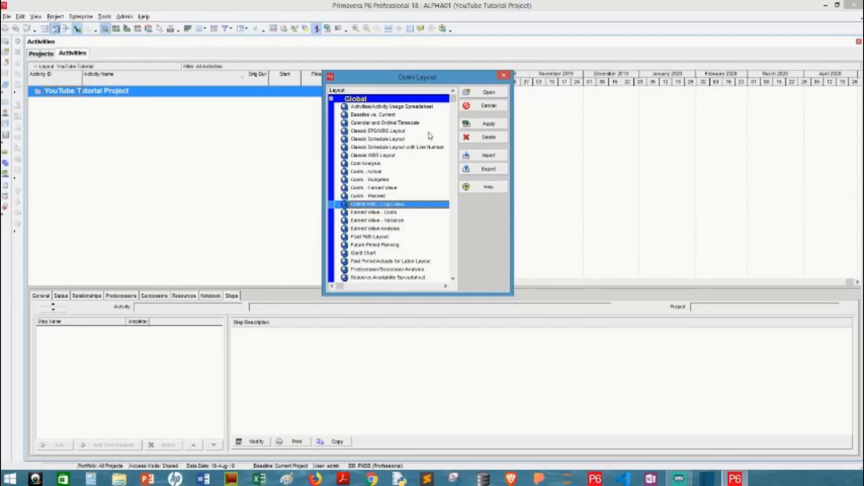
pyautogui.scroll(-5, 416, 234)
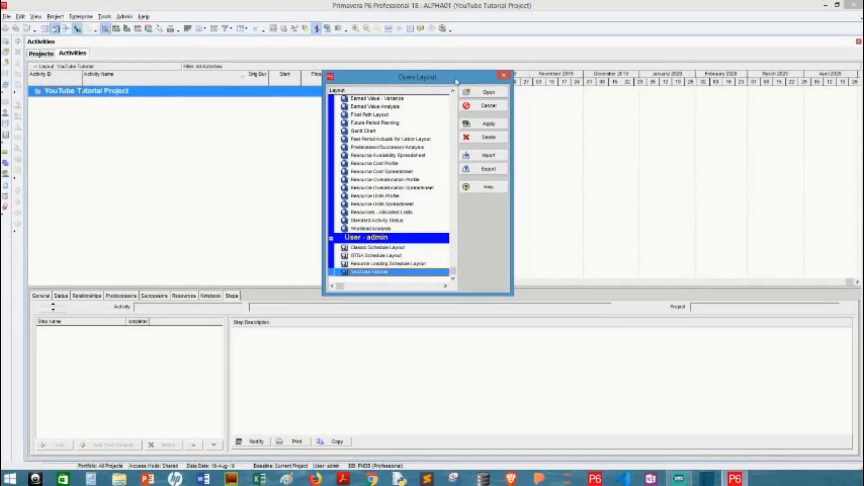
# Step: Dismiss the layout list without opening a layout, and save the current Activities view as a new layout named YouTube Tutor
pyautogui.moveTo(459, 81); pyautogui.dragTo(514, 107)
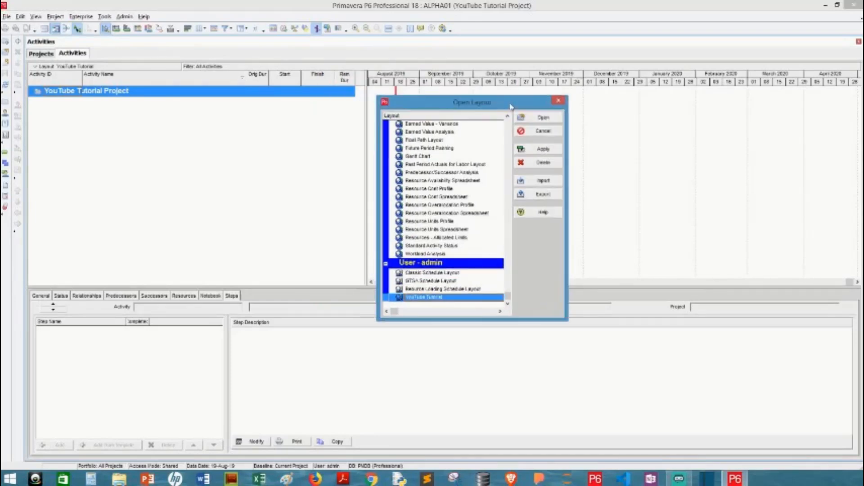
pyautogui.click(541, 135)
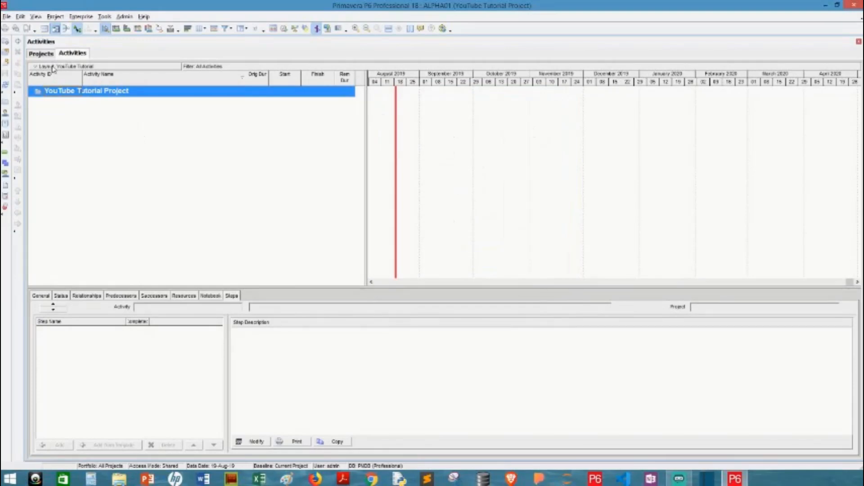
pyautogui.click(53, 68)
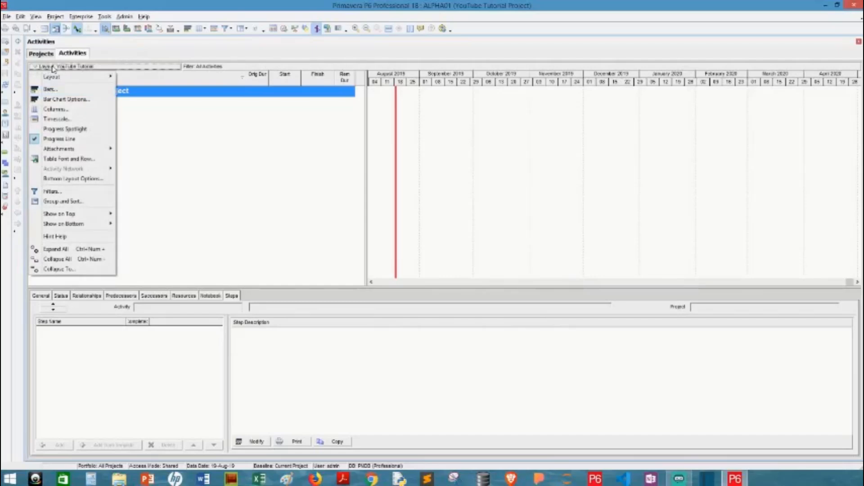
pyautogui.moveTo(77, 77)
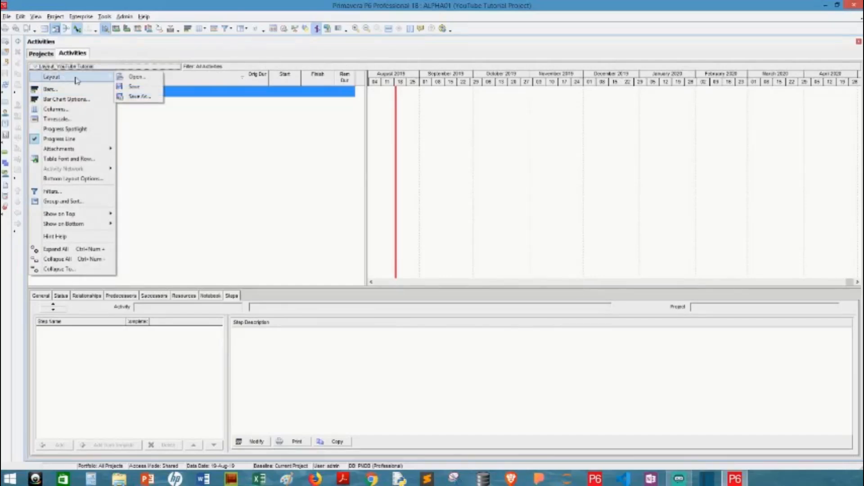
pyautogui.click(140, 97)
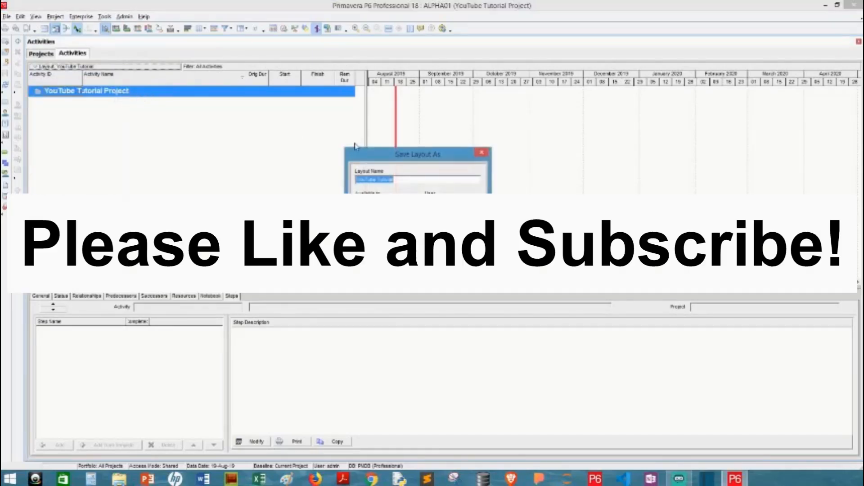
pyautogui.moveTo(393, 157); pyautogui.dragTo(271, 158)
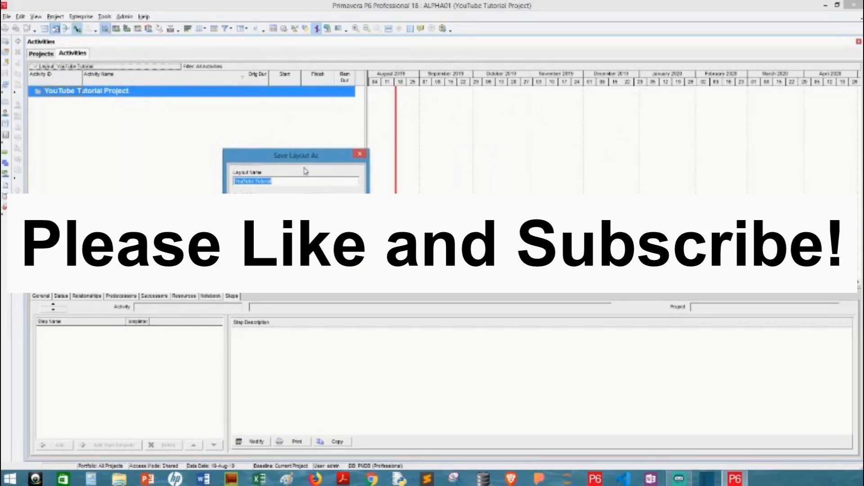
pyautogui.click(279, 180)
pyautogui.click(304, 245)
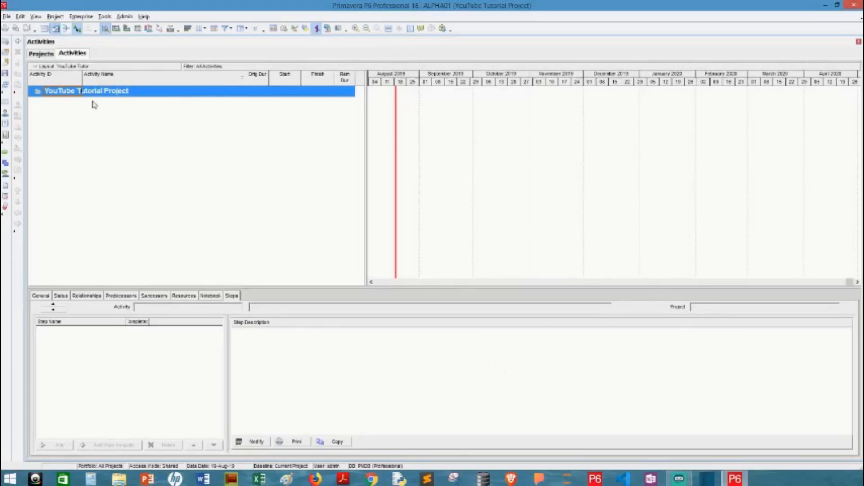
# Step: Bring up the saved layouts, then apply and open the YouTube Tutor layout from the user's own group
pyautogui.click(86, 67)
pyautogui.moveTo(86, 77)
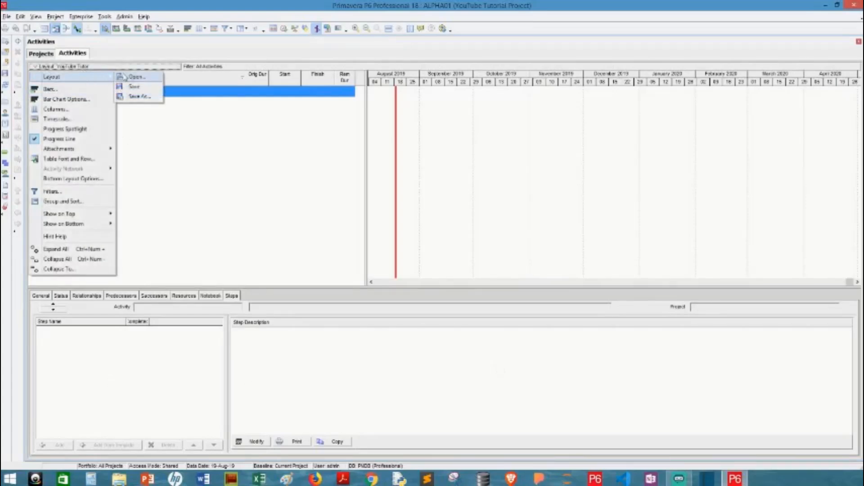
pyautogui.click(133, 77)
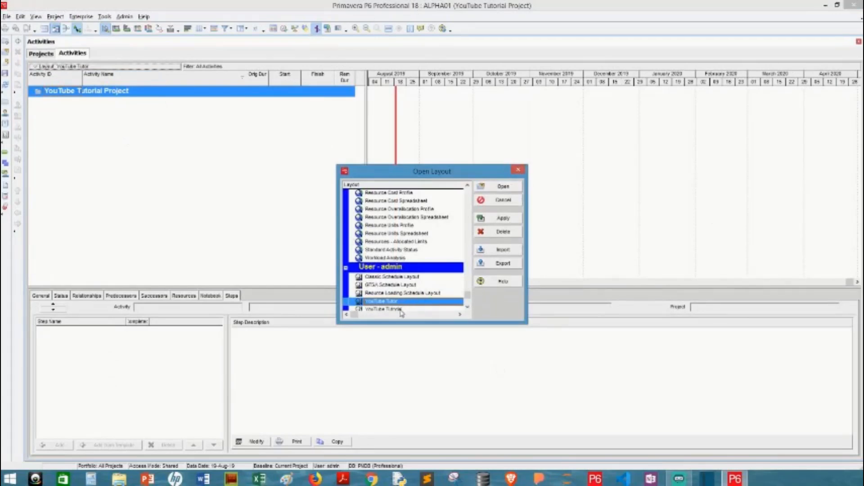
pyautogui.scroll(-1, 402, 314)
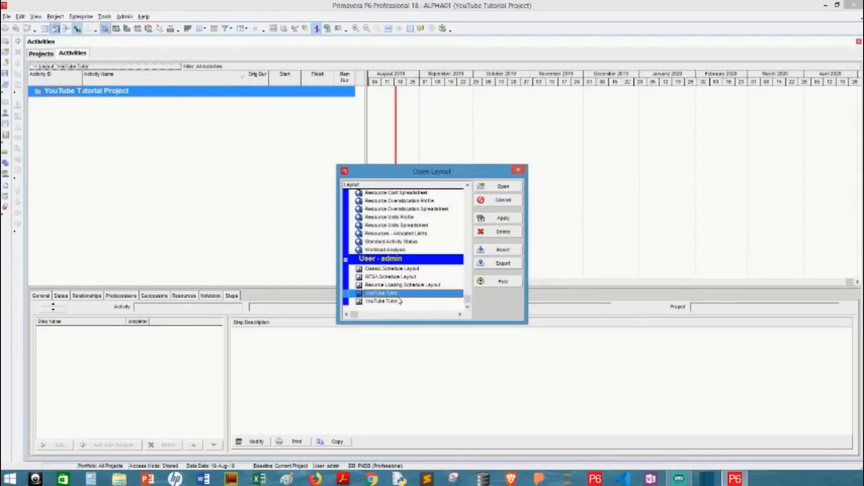
pyautogui.click(512, 219)
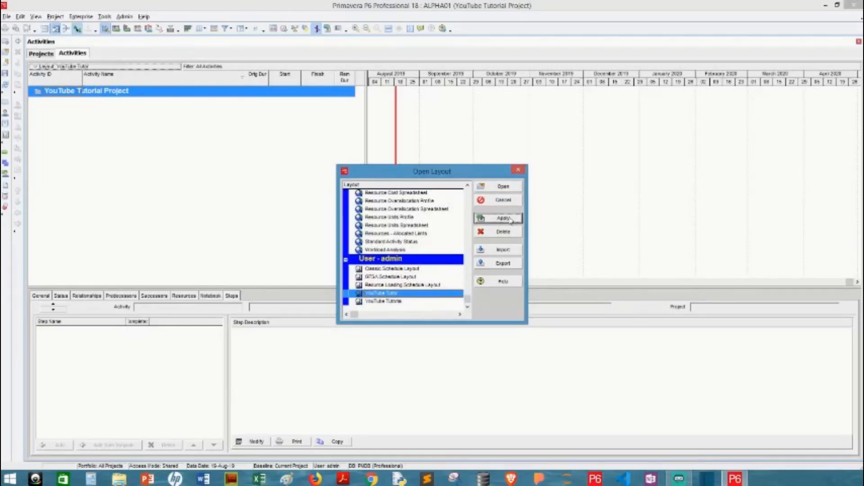
pyautogui.click(506, 187)
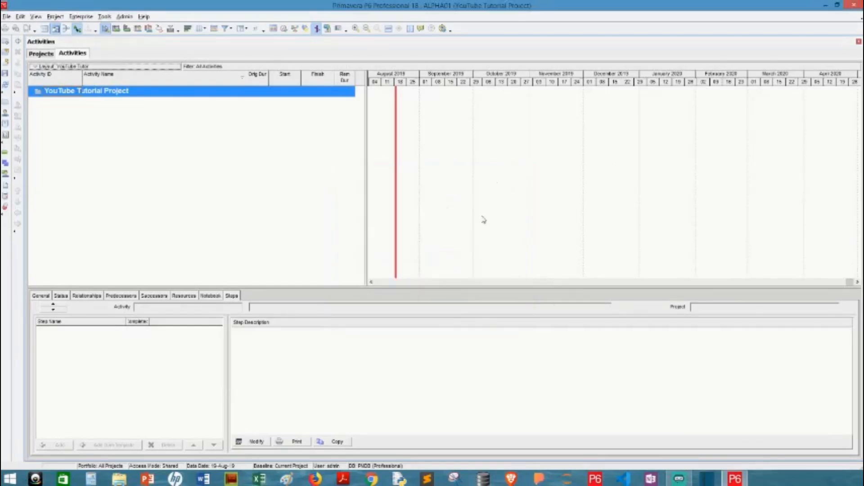